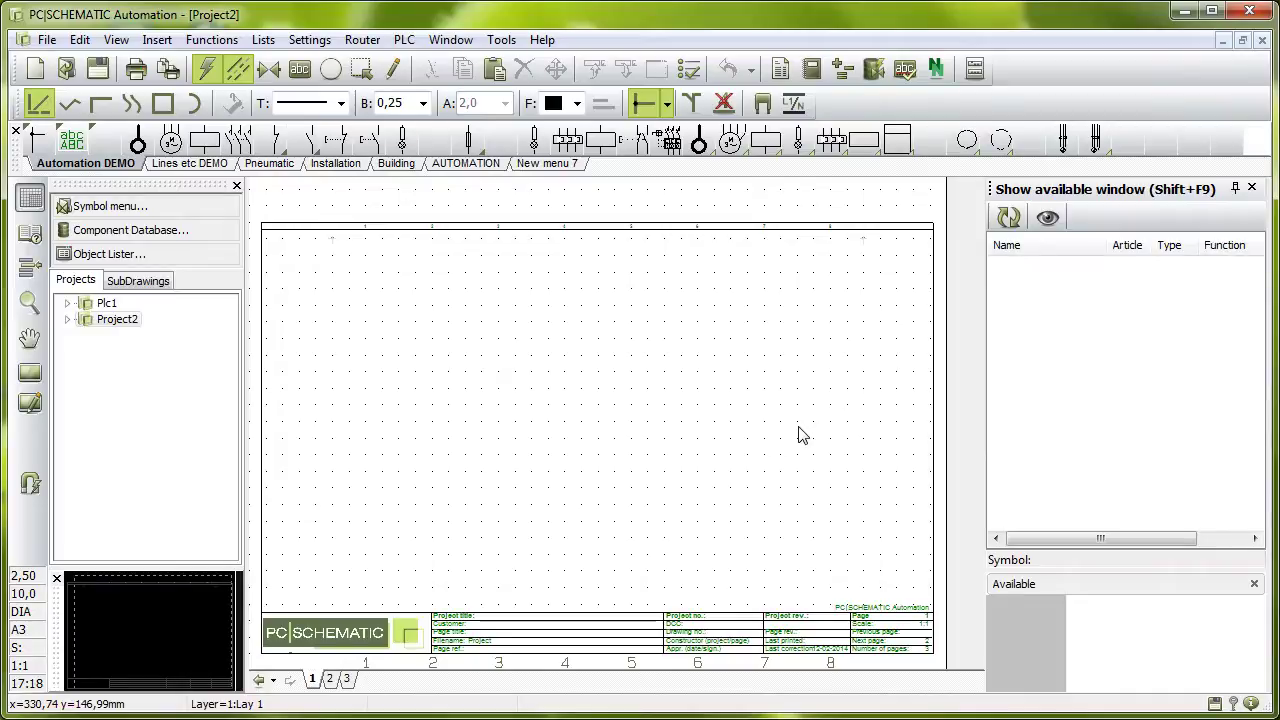
Choose the 'Compact plc: 8 OUT 12 IN common PSU 230V TYPE1' and browse its input and output symbols
{"action": "left_click", "coordinate": [905, 148]}
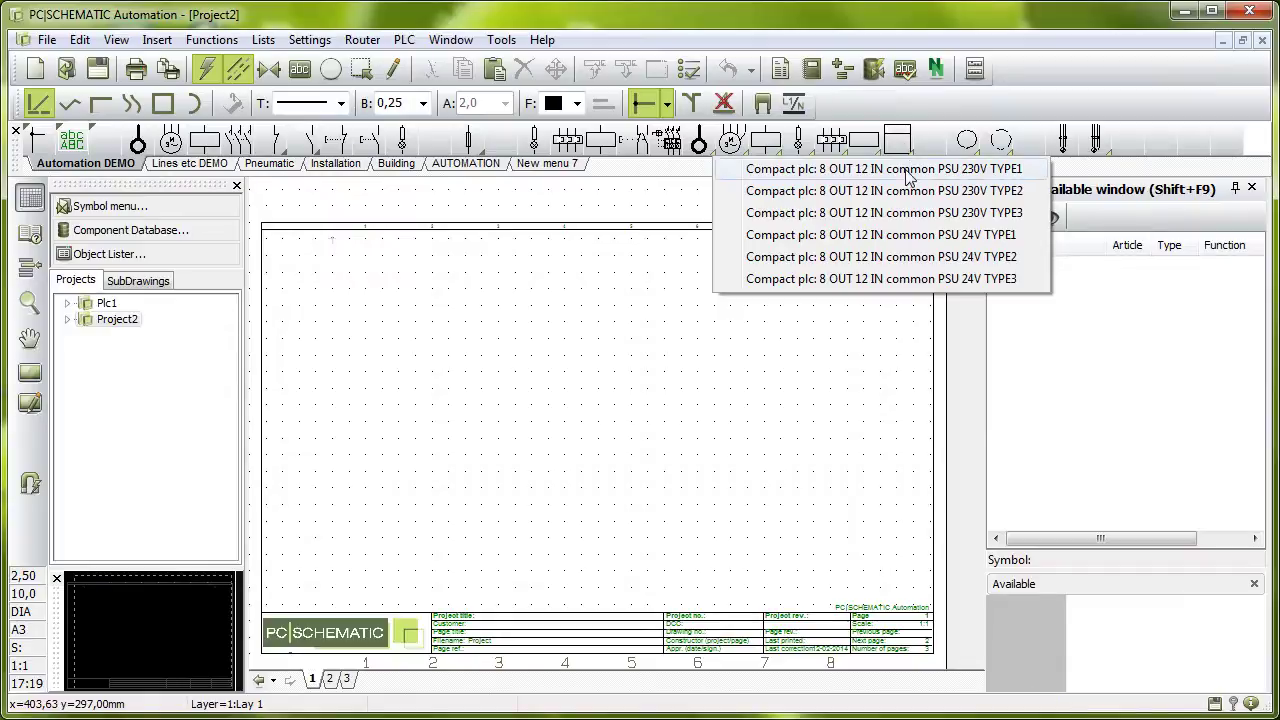
{"action": "left_click", "coordinate": [907, 170]}
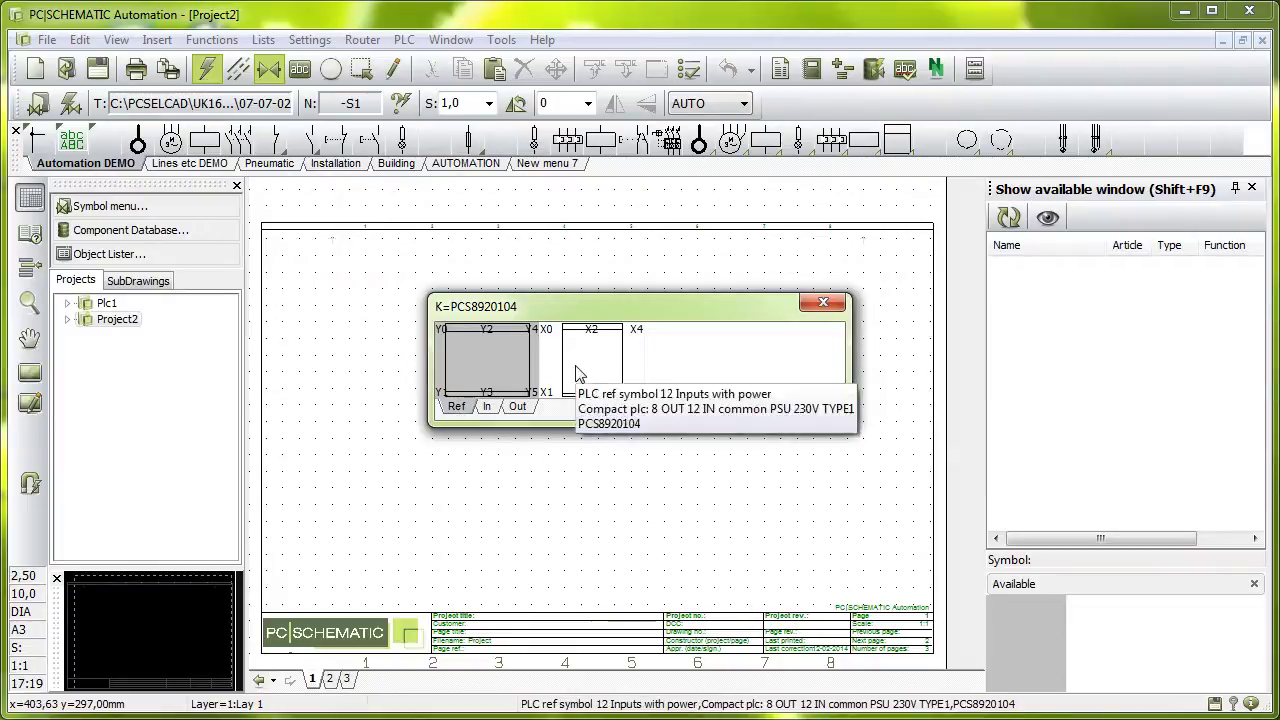
{"action": "left_click", "coordinate": [490, 408]}
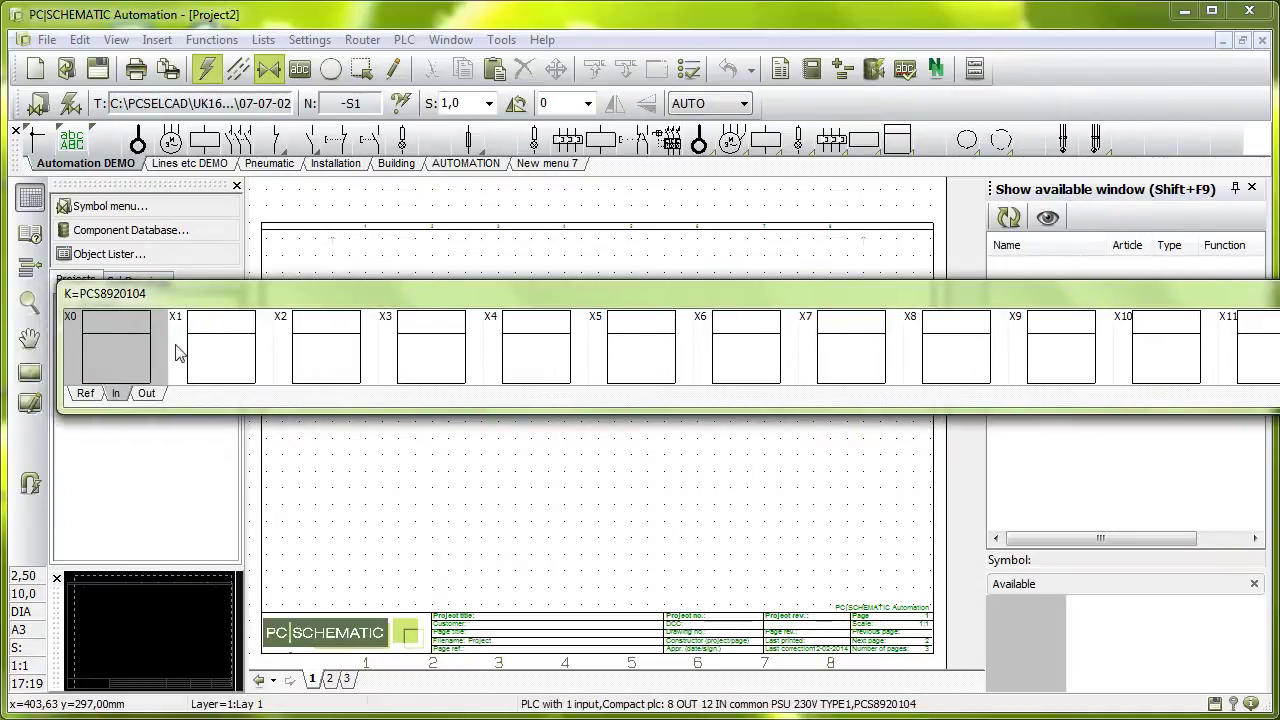
{"action": "left_click", "coordinate": [150, 393]}
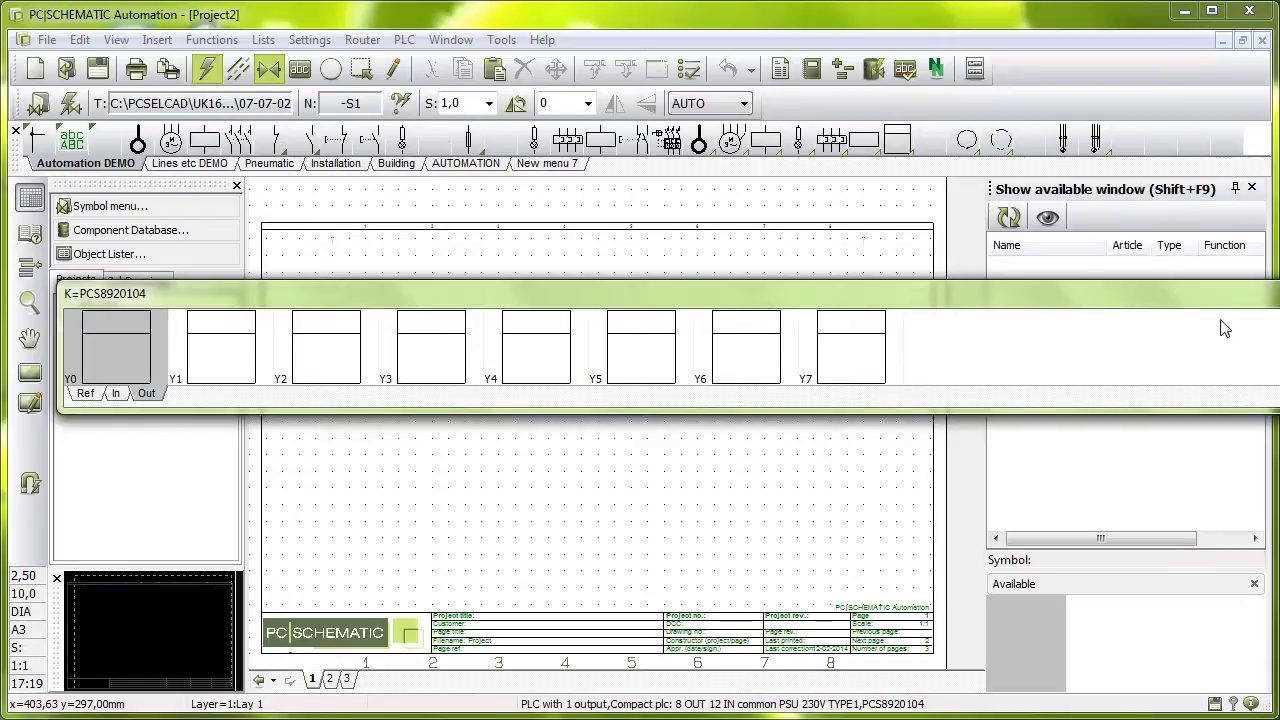
Reselect the 230V TYPE1 compact PLC to bring up its PCS8920104 reference symbols
{"action": "left_click", "coordinate": [898, 142]}
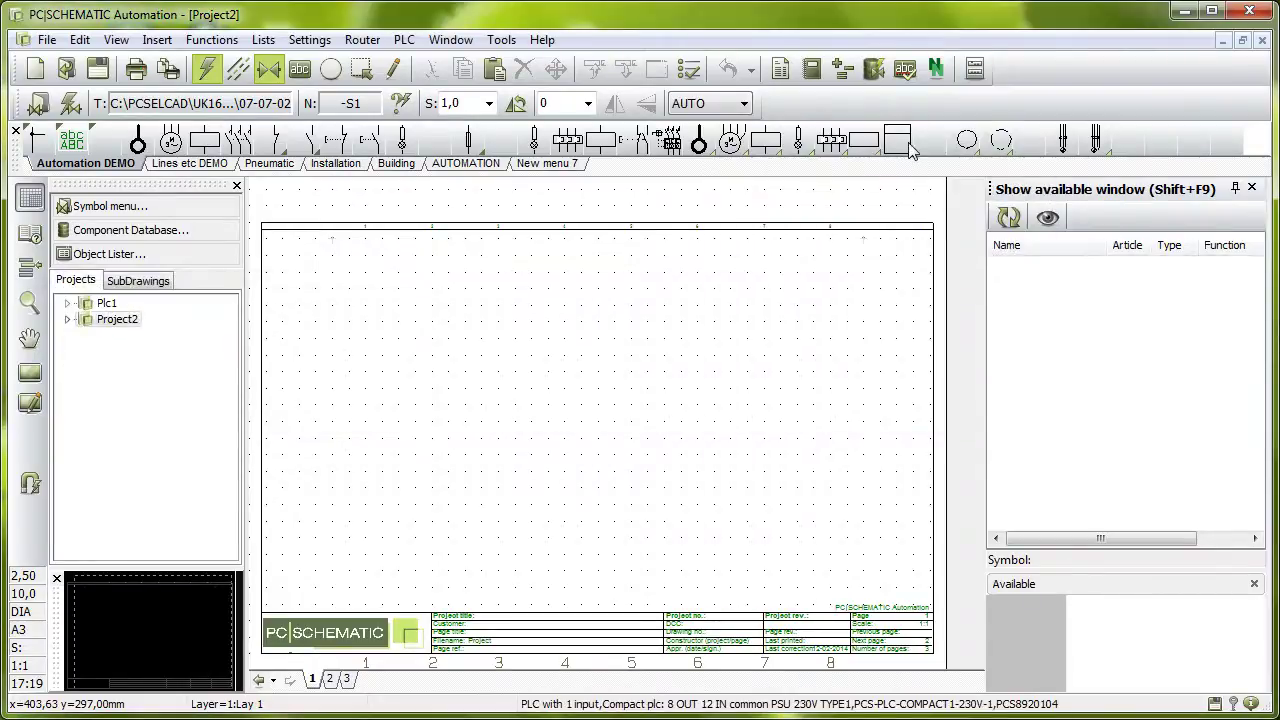
{"action": "left_click", "coordinate": [907, 147]}
{"action": "left_click", "coordinate": [894, 168]}
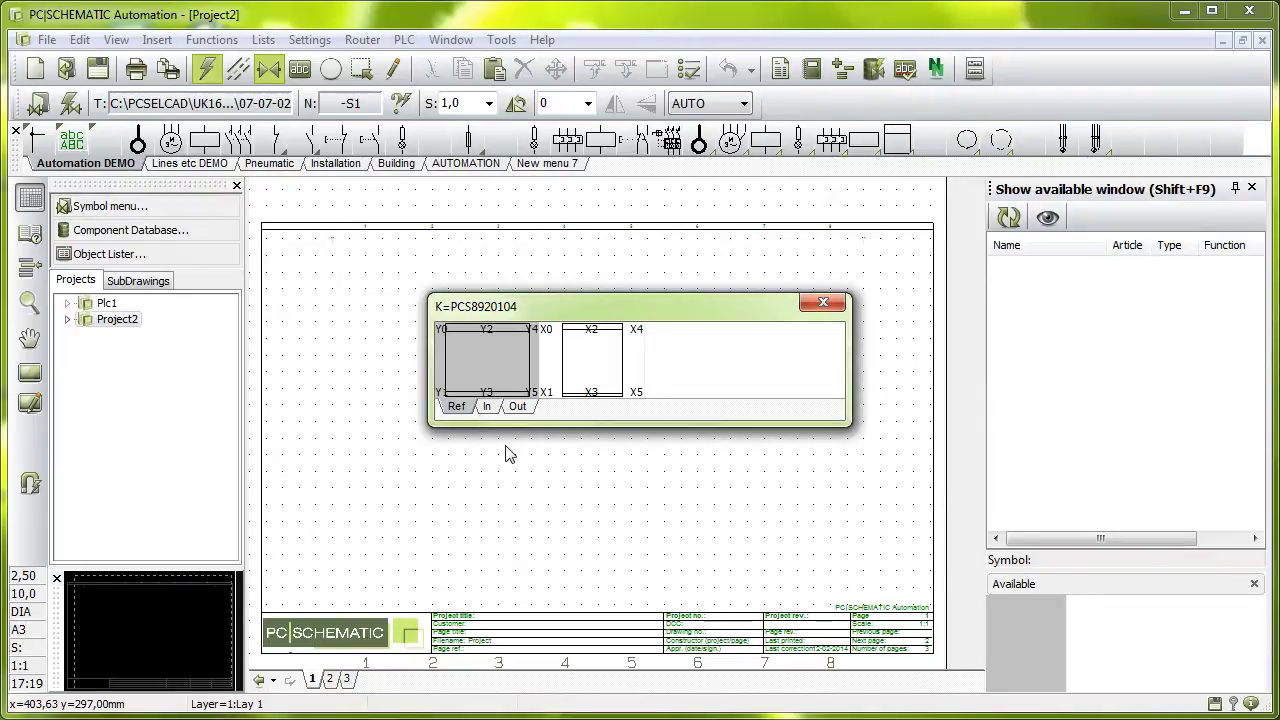
Place the 8-output reference symbol at page 1's upper left, named -K1, type PCS-PLC-COMPACT1-230V-1
{"action": "left_click", "coordinate": [485, 365]}
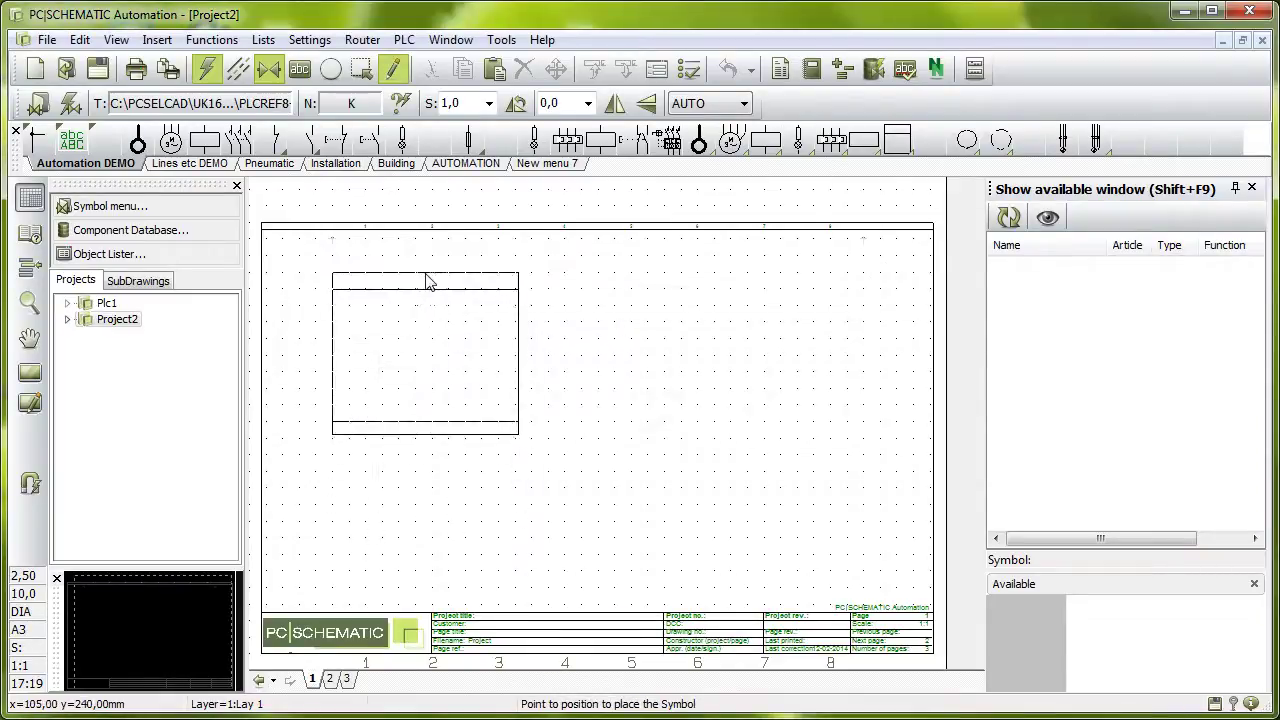
{"action": "left_click", "coordinate": [430, 281]}
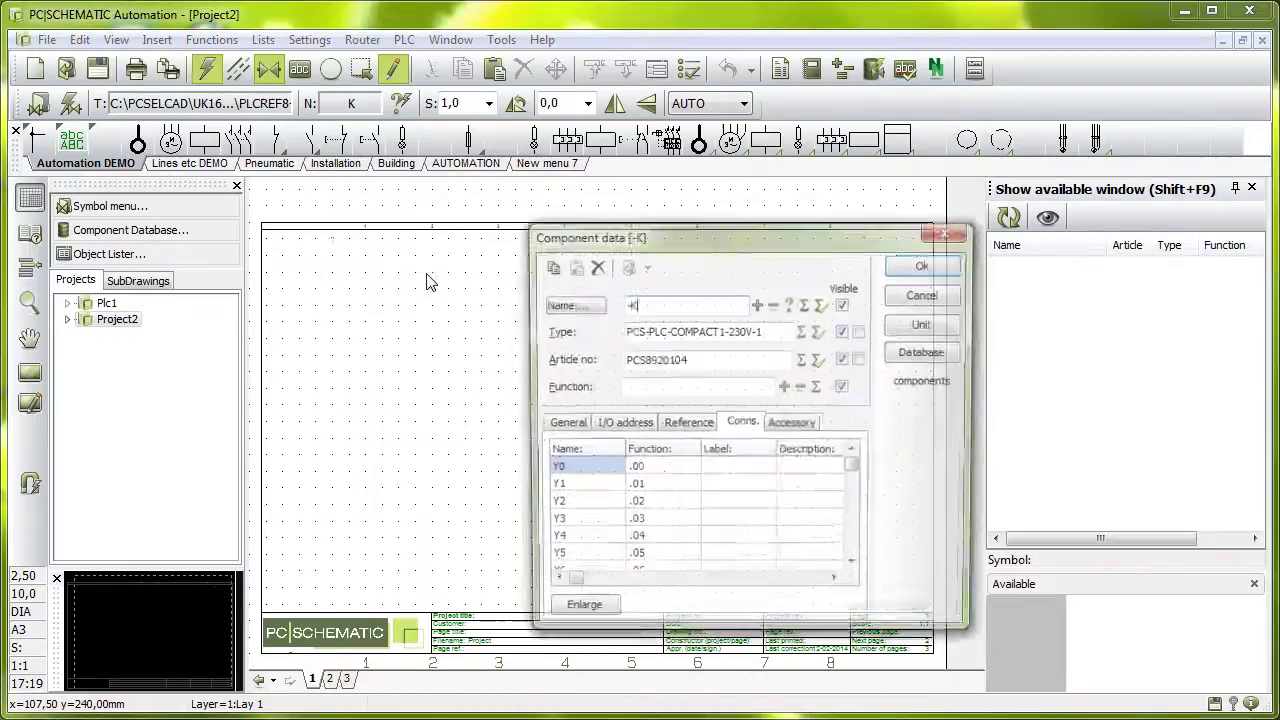
{"action": "left_click", "coordinate": [758, 304]}
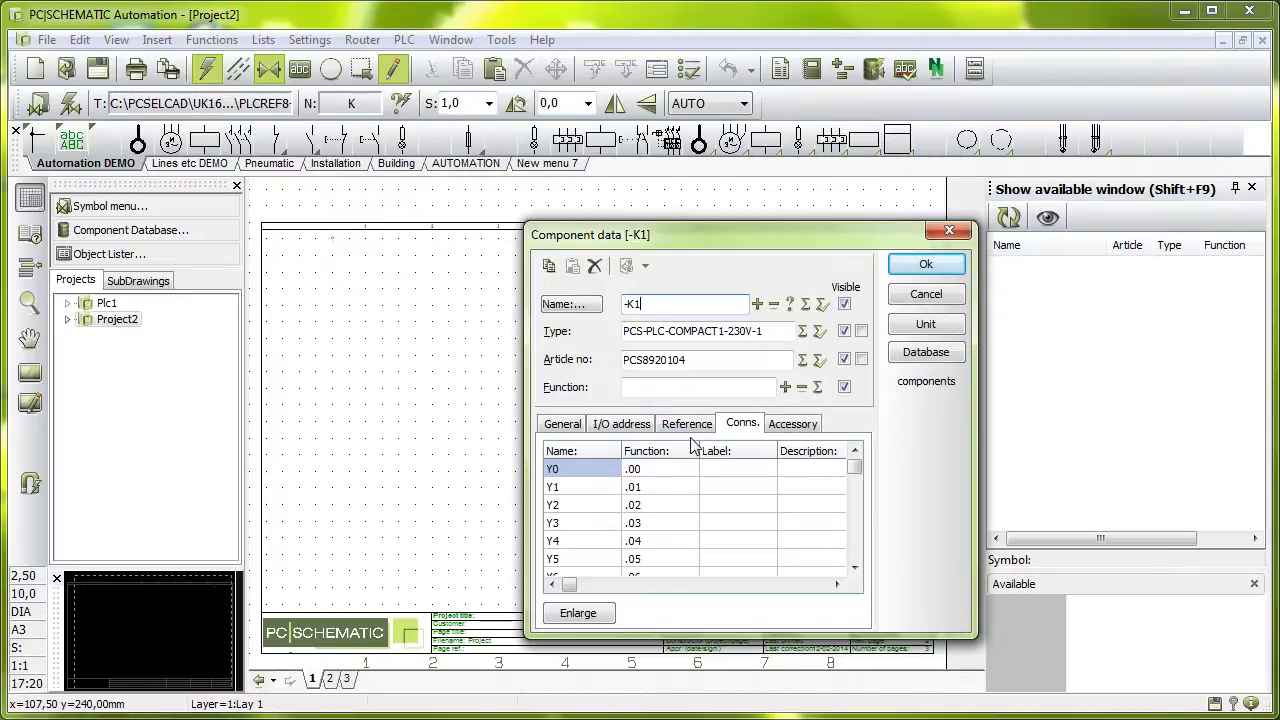
{"action": "left_click", "coordinate": [940, 266]}
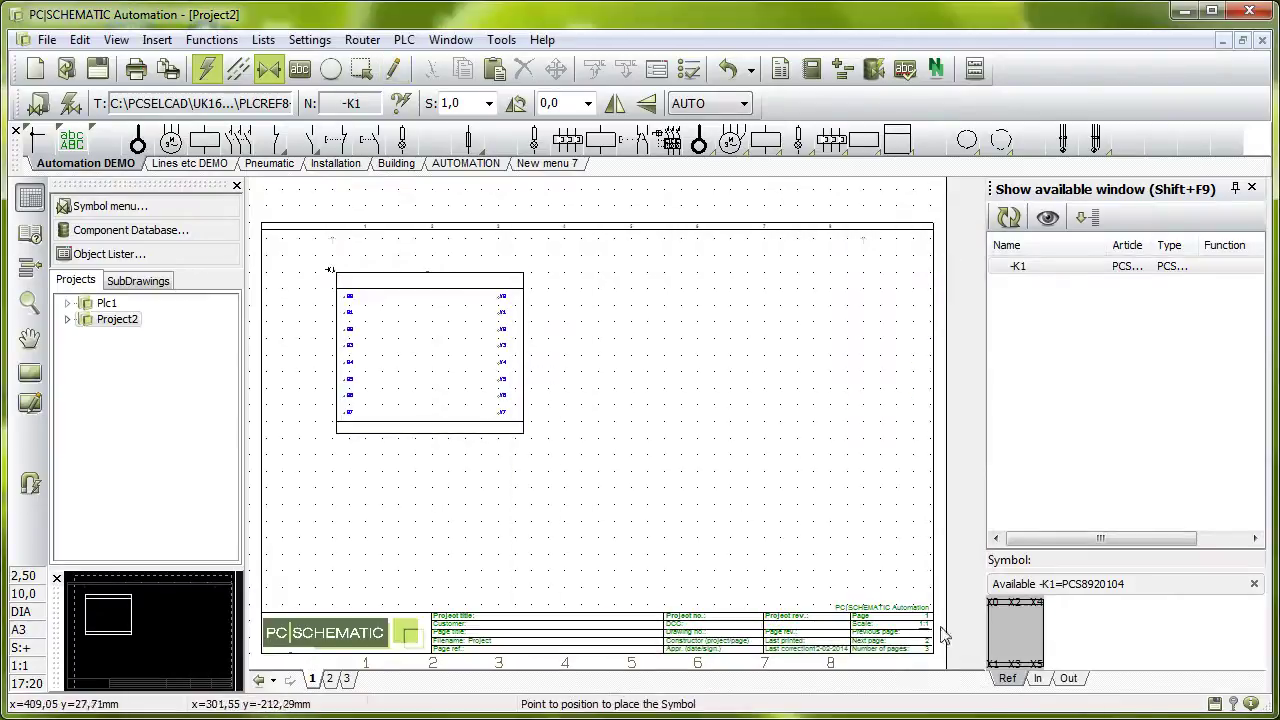
Place -K1's 12-input reference symbol beside the 8-output one, then check the Out and In tabs
{"action": "left_click", "coordinate": [1025, 624]}
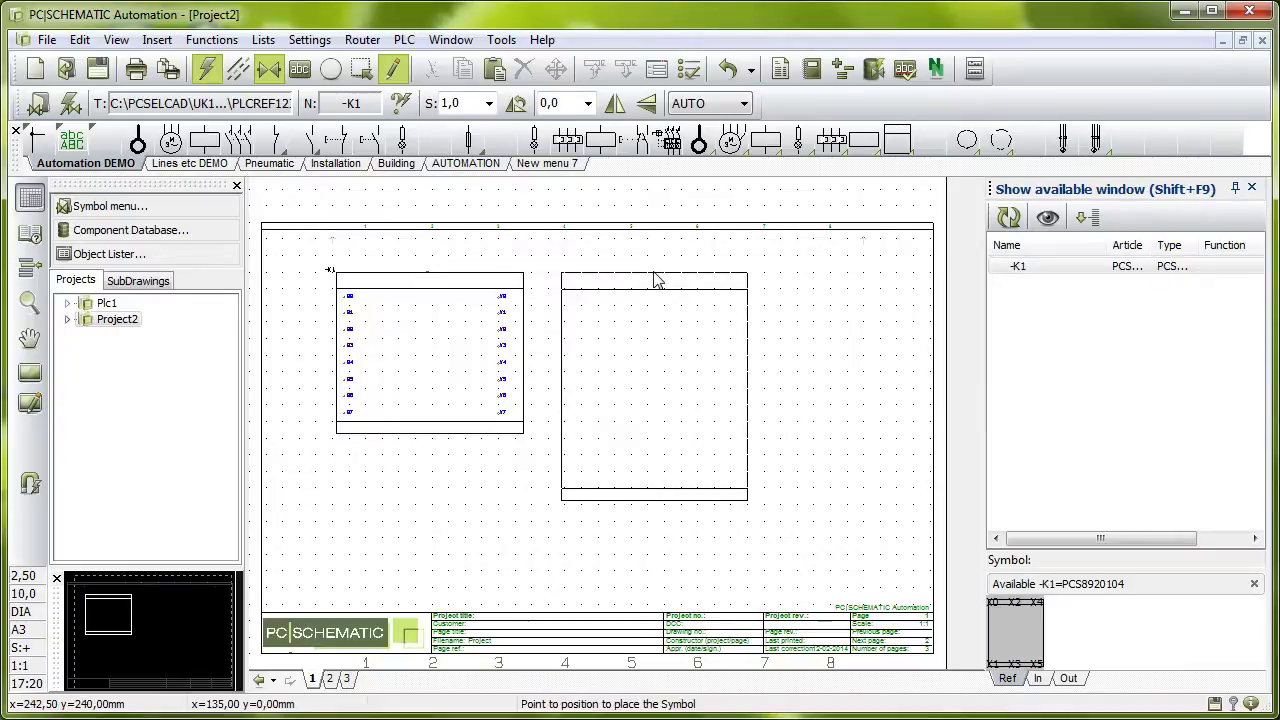
{"action": "left_click", "coordinate": [658, 278]}
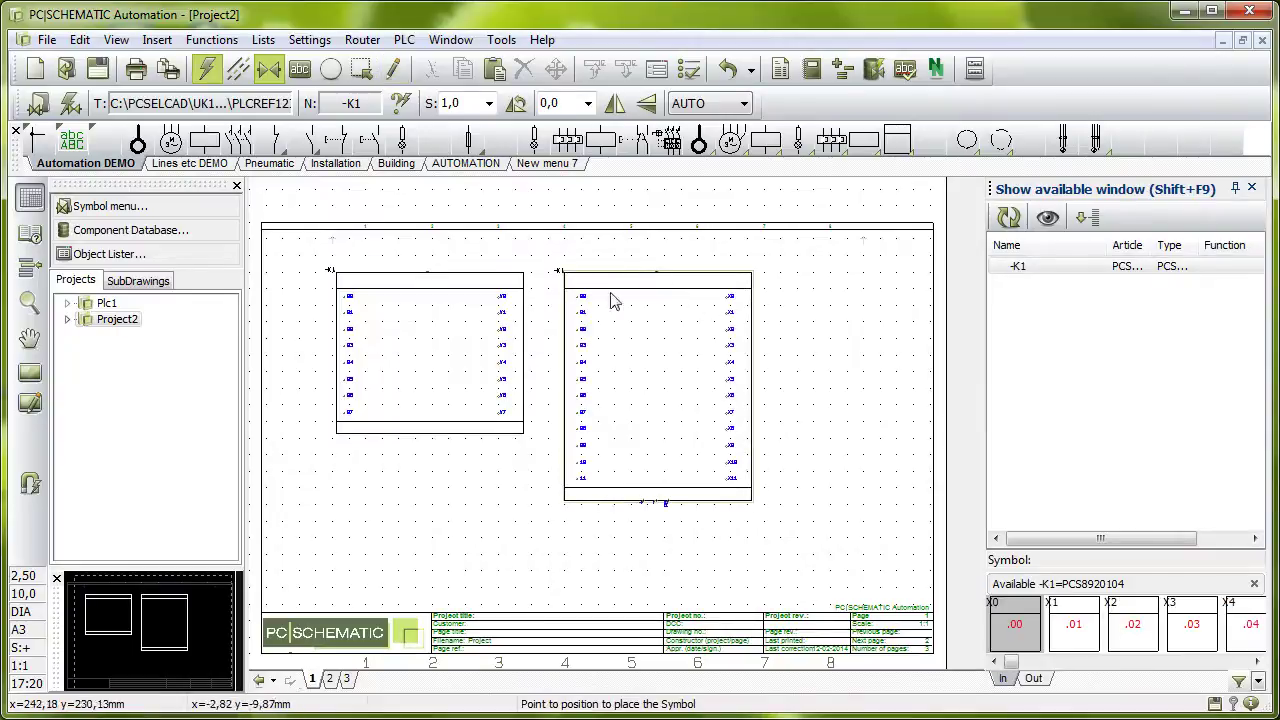
{"action": "left_click", "coordinate": [1034, 679]}
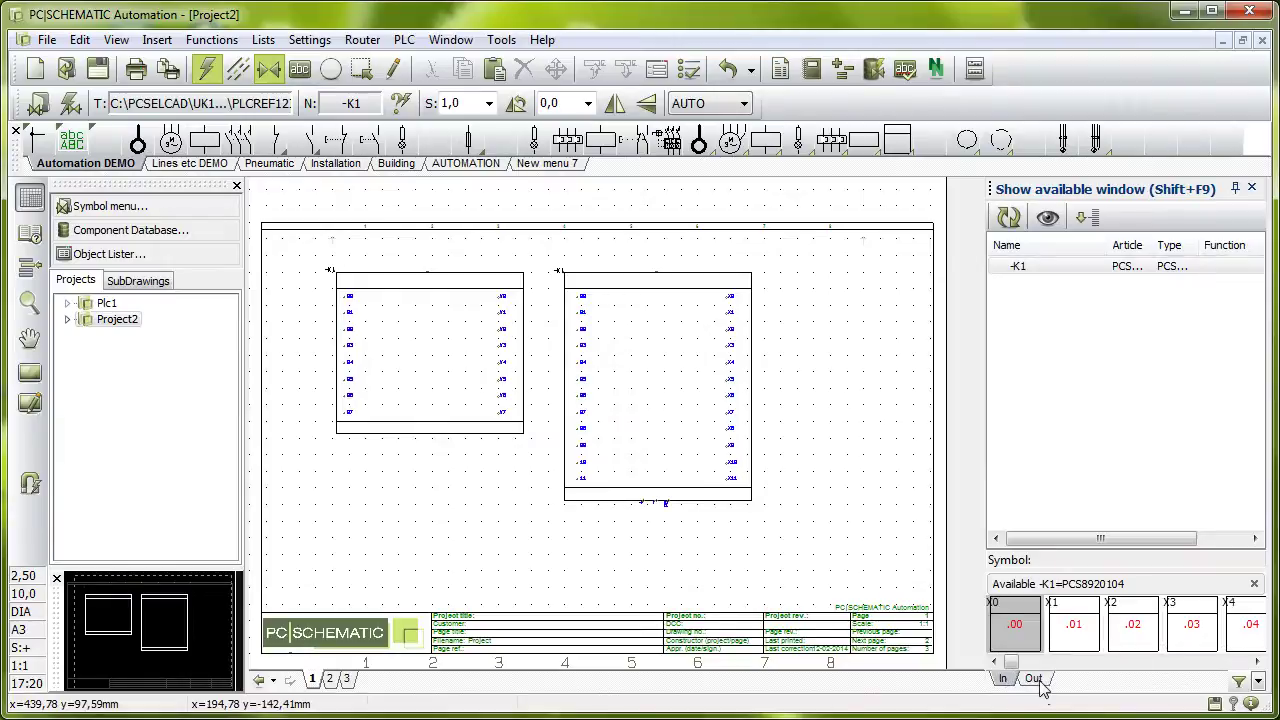
{"action": "left_click", "coordinate": [1002, 679]}
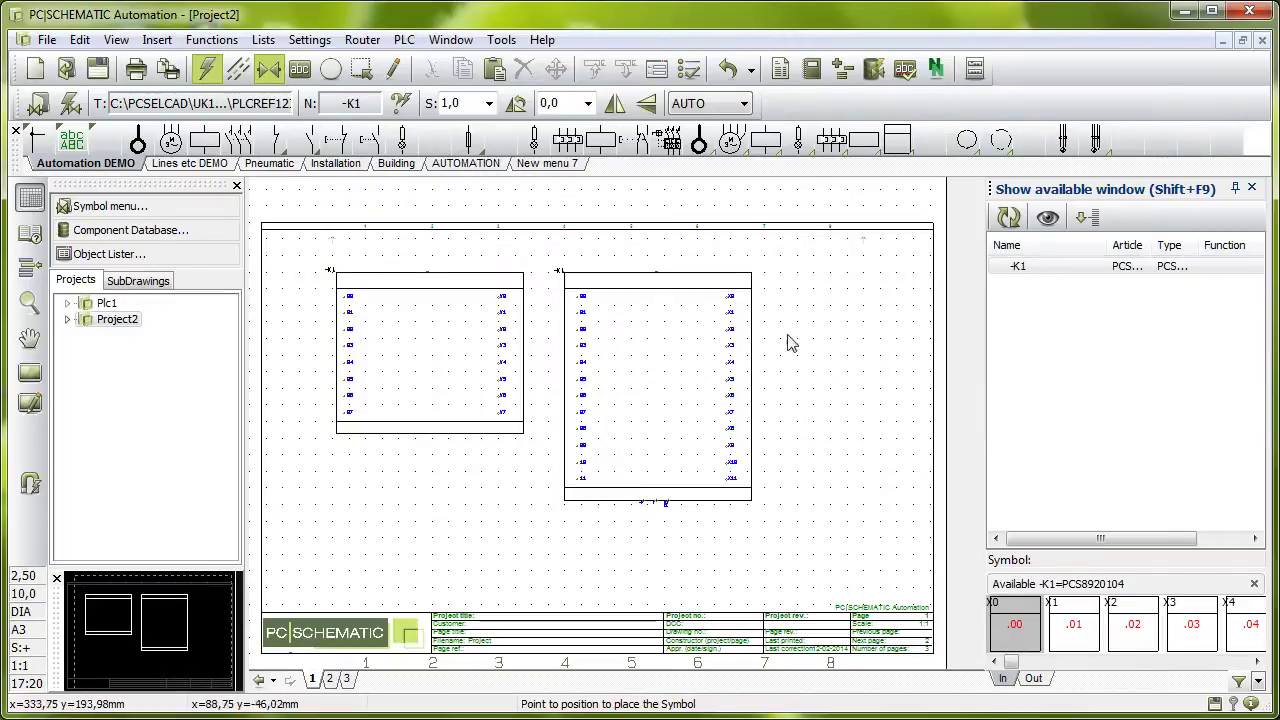
Start Read PLC I/O List from the PLC menu with ExcelIO.plc as the format file
{"action": "left_click", "coordinate": [405, 40]}
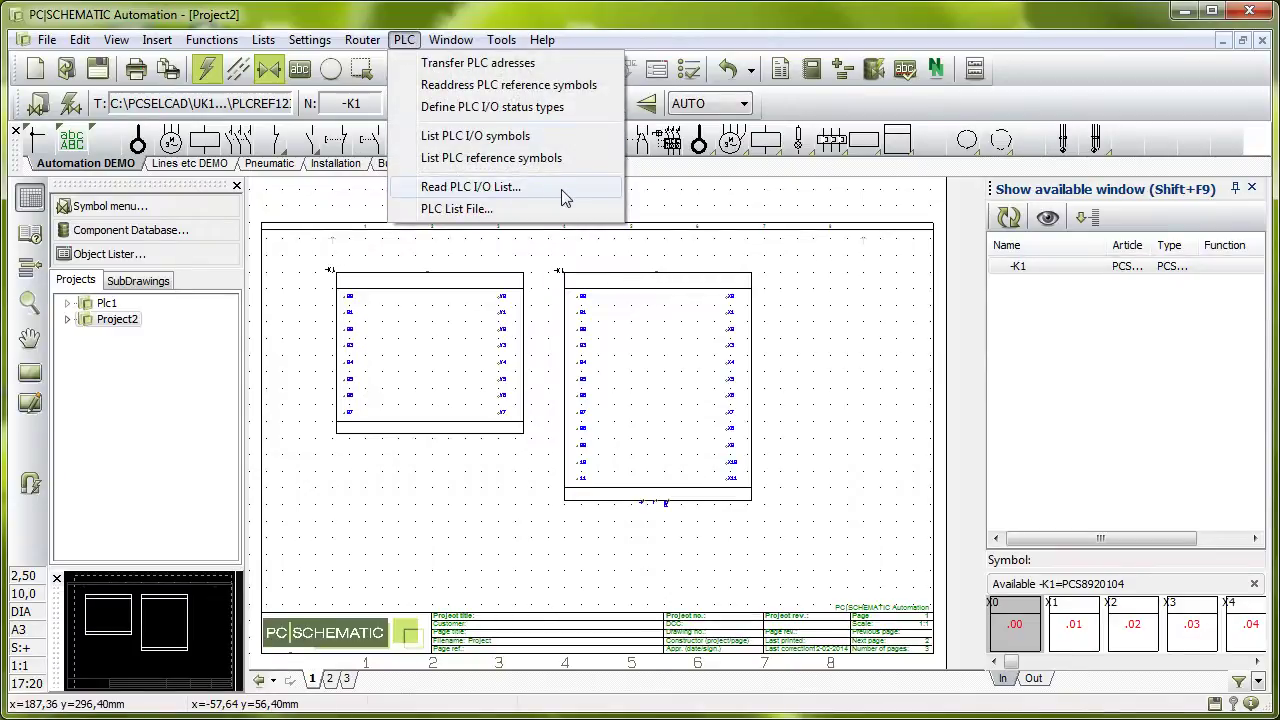
{"action": "left_click", "coordinate": [470, 187]}
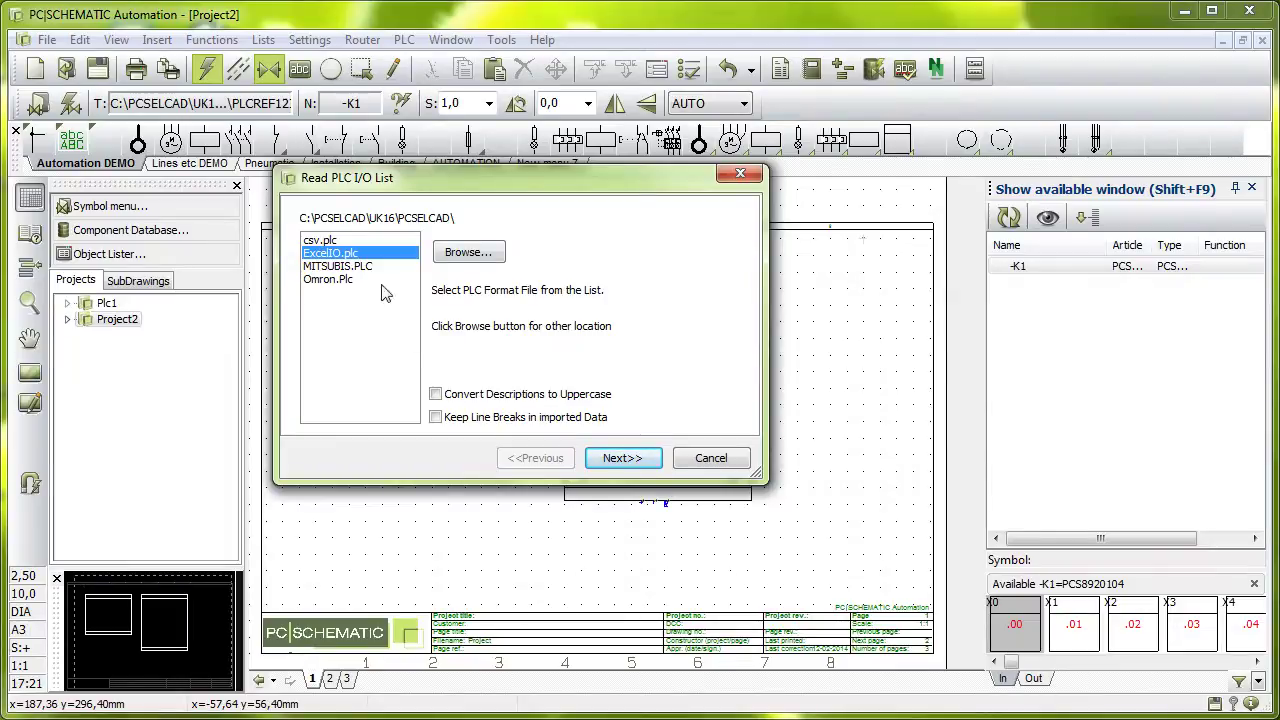
Load PCSexcelIO.xls from the LIST folder and preview -K1's Y0–Y7 Output Lamp and X0 inputs
{"action": "left_click", "coordinate": [622, 458]}
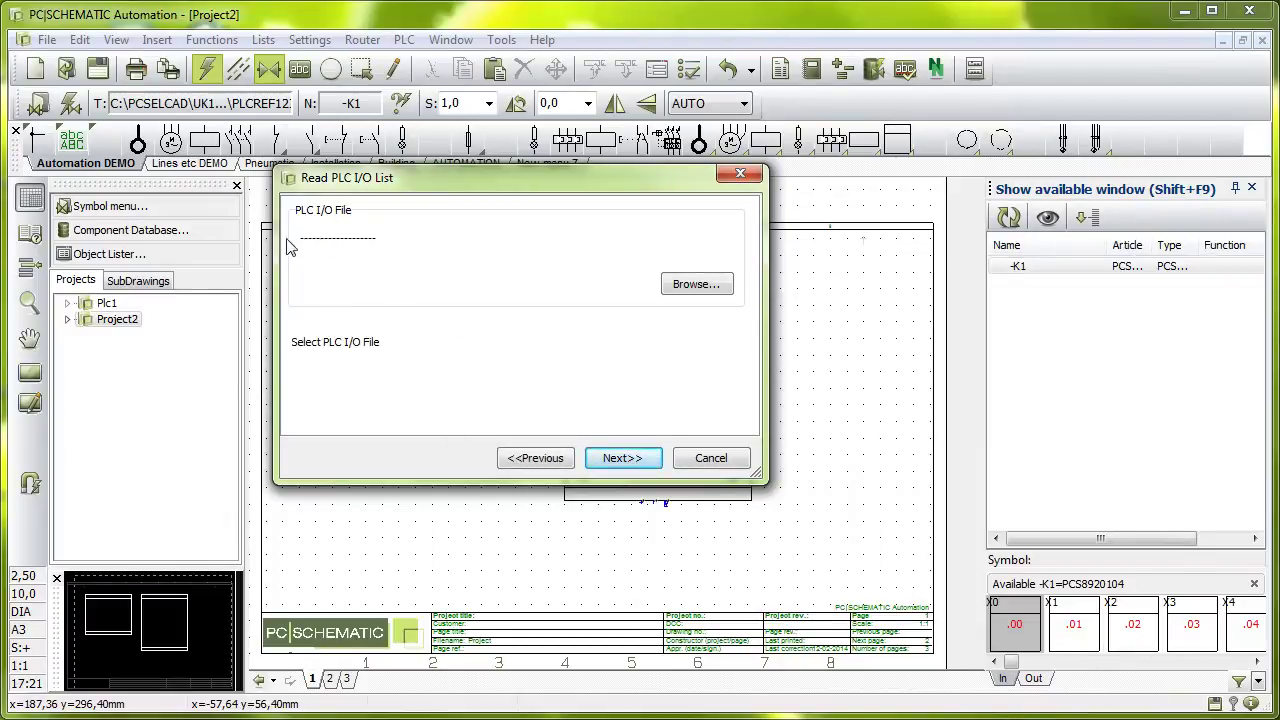
{"action": "left_click", "coordinate": [697, 285]}
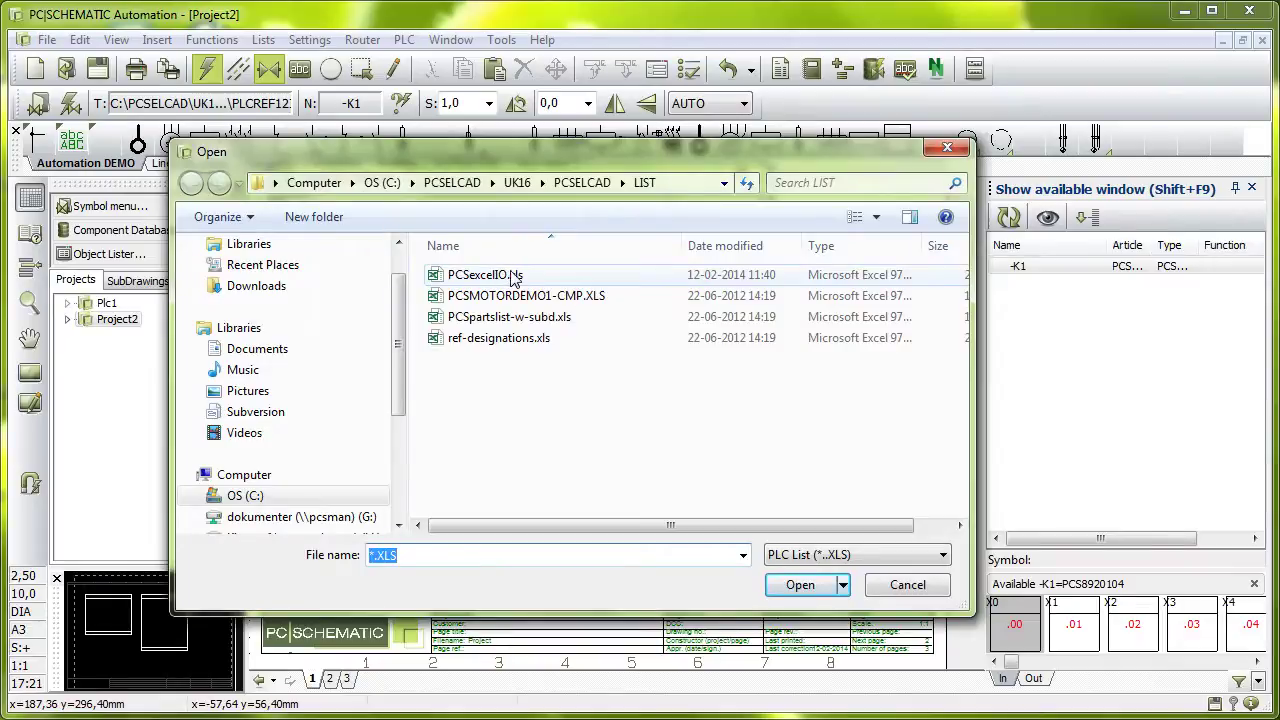
{"action": "double_click", "coordinate": [512, 278]}
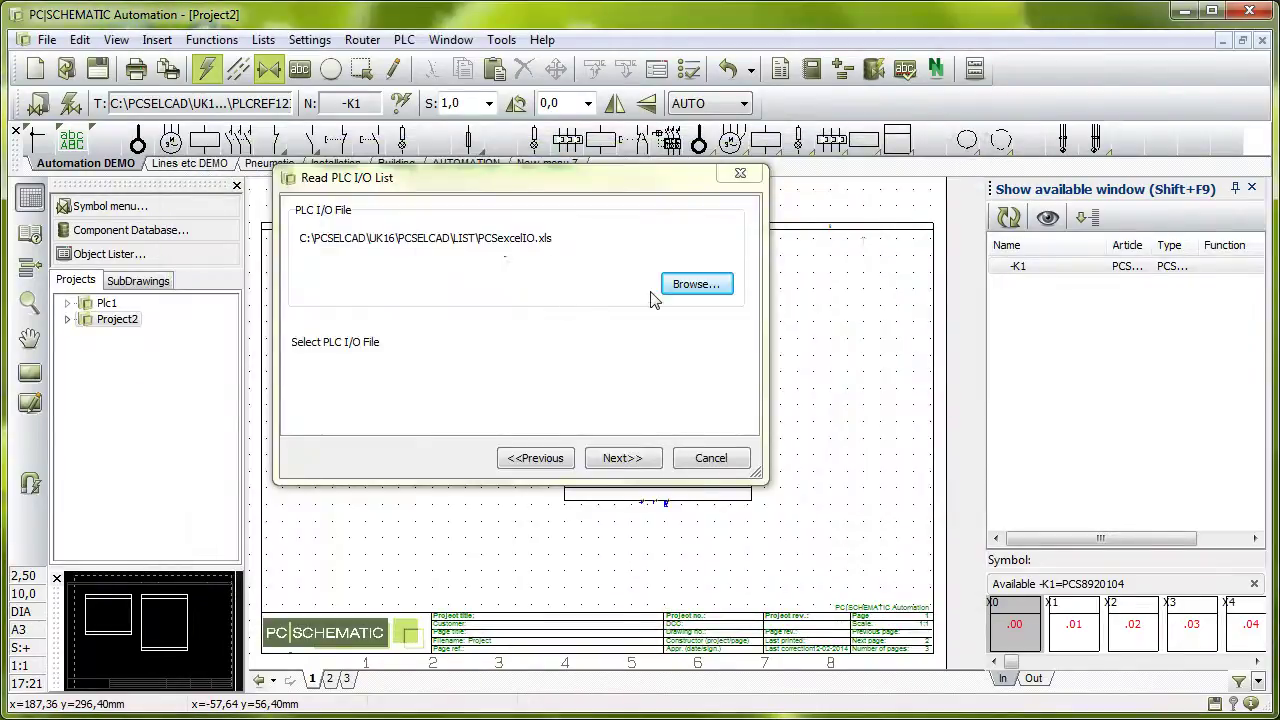
{"action": "left_click", "coordinate": [643, 462]}
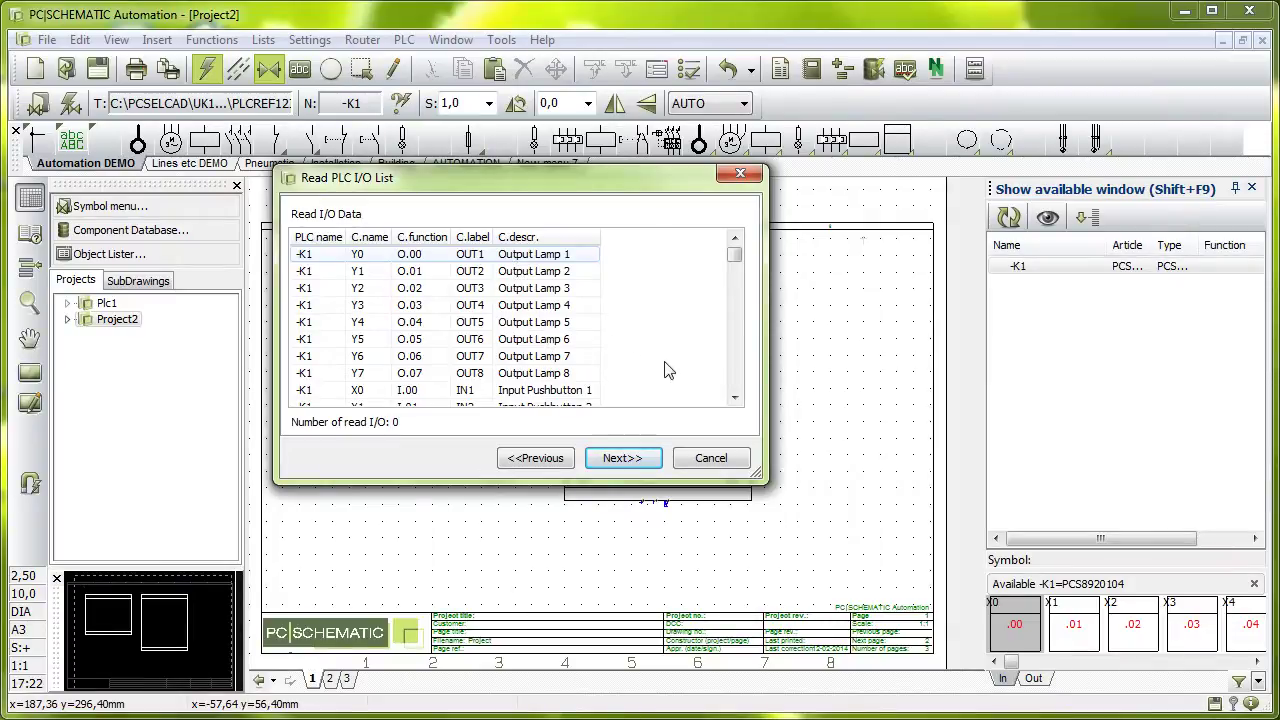
Execute the I/O update, labelling -K1 with Output Lamp 1–8 and Input Pushbutton 1–12
{"action": "left_click", "coordinate": [635, 466]}
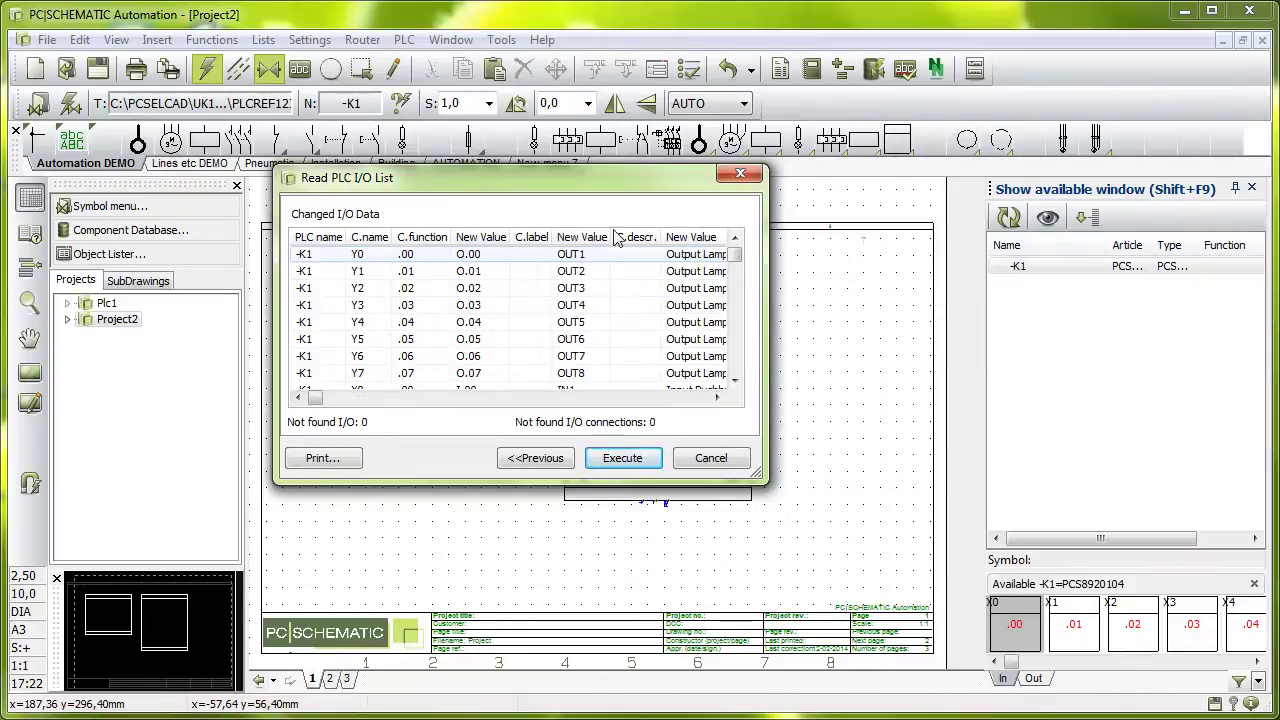
{"action": "left_click", "coordinate": [622, 459]}
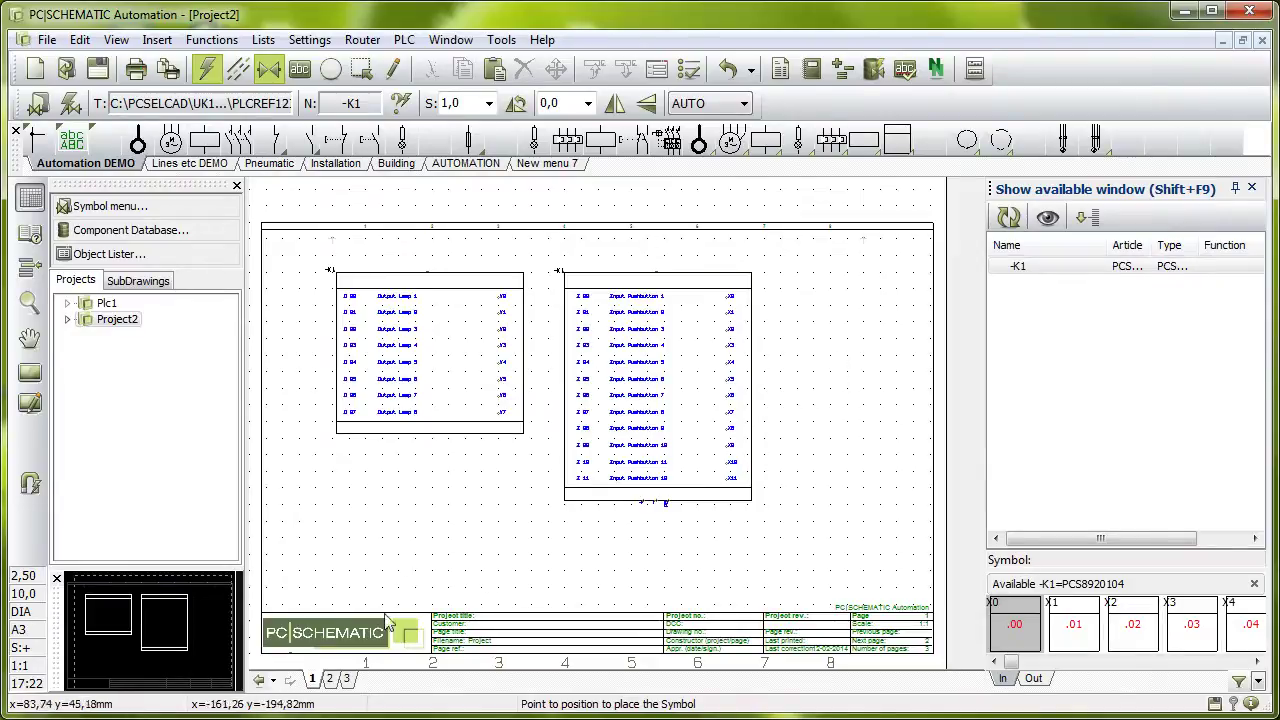
On page 2, load -K1's available symbols and place input I.00 (Input Pushbutton 1)
{"action": "left_click", "coordinate": [330, 679]}
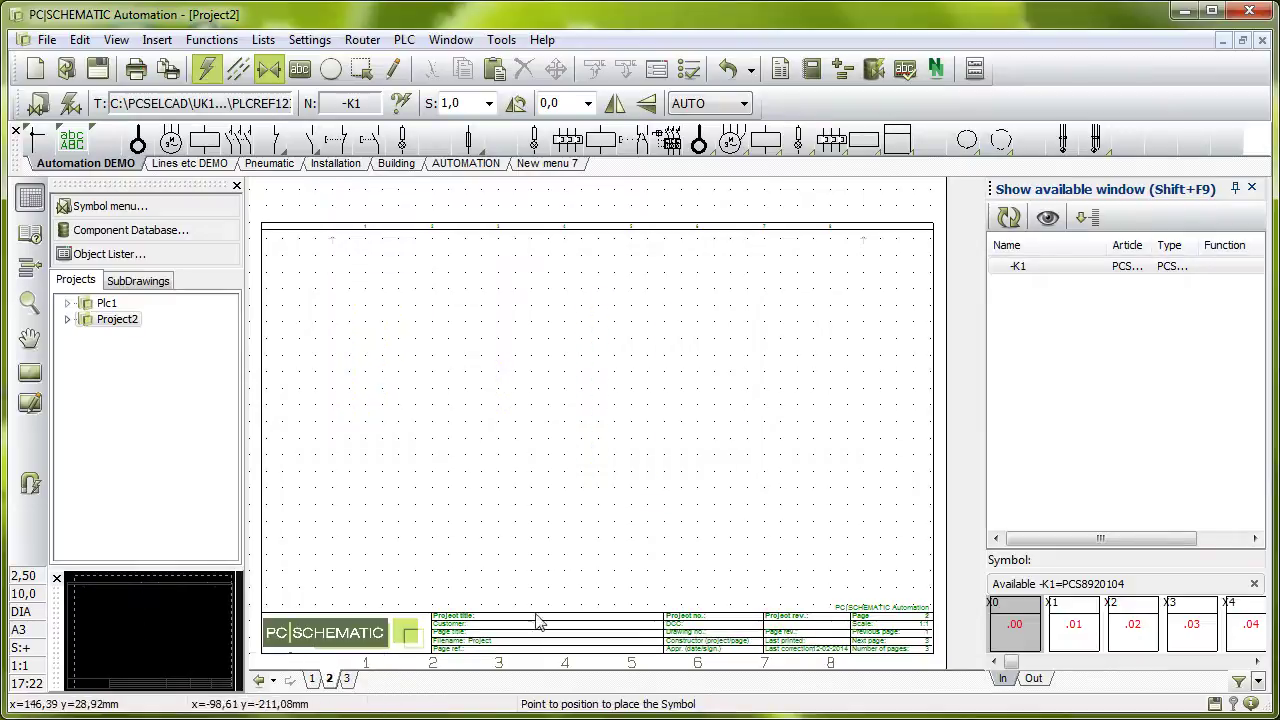
{"action": "left_click", "coordinate": [1026, 268]}
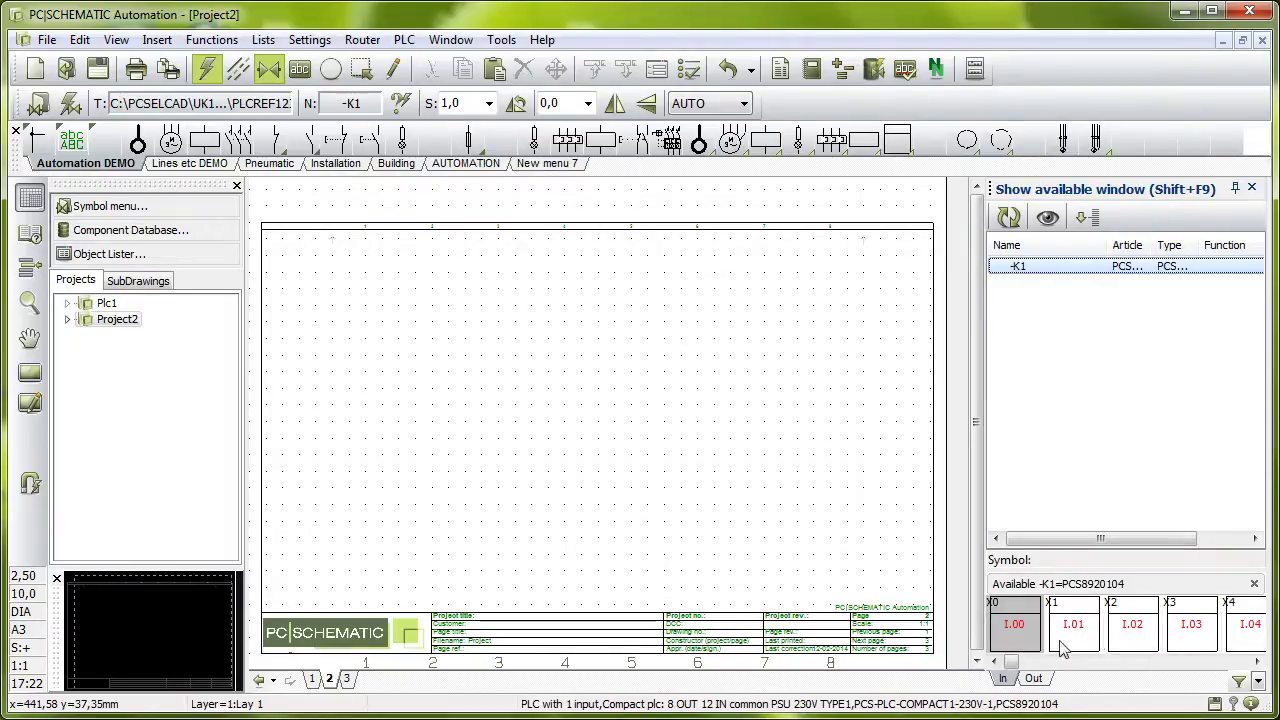
{"action": "left_click", "coordinate": [1020, 640]}
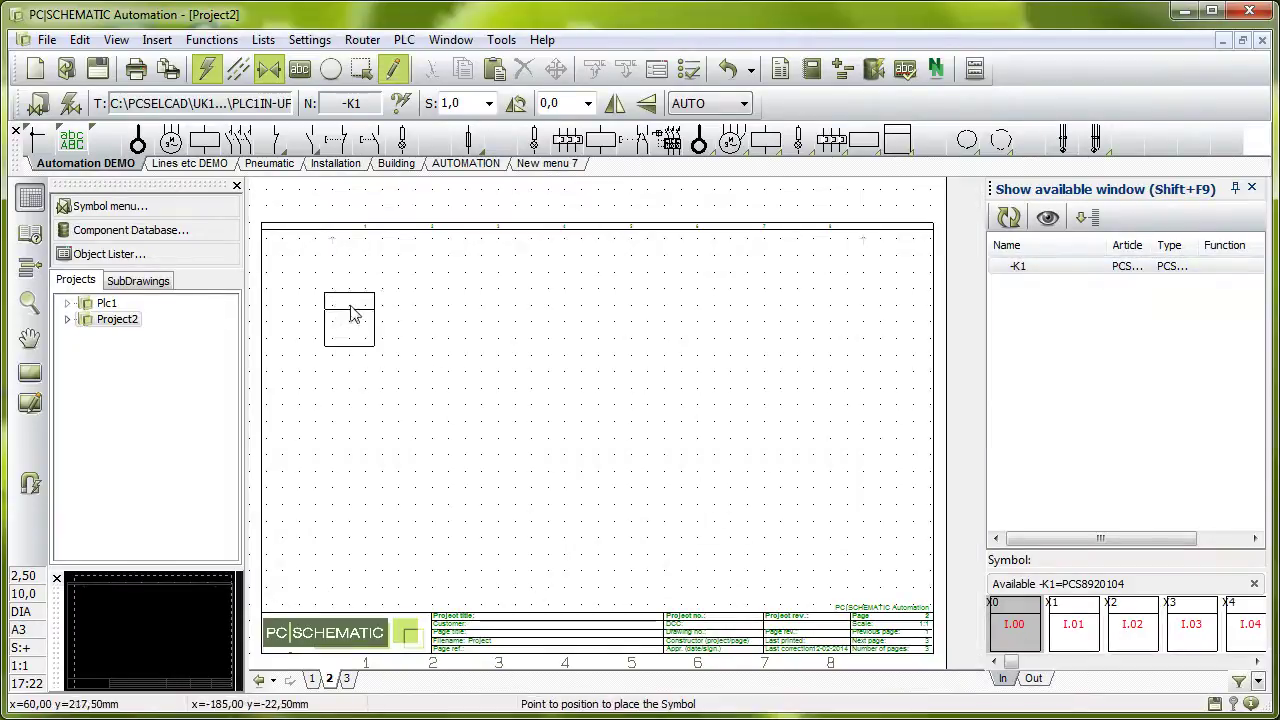
{"action": "left_click", "coordinate": [360, 300]}
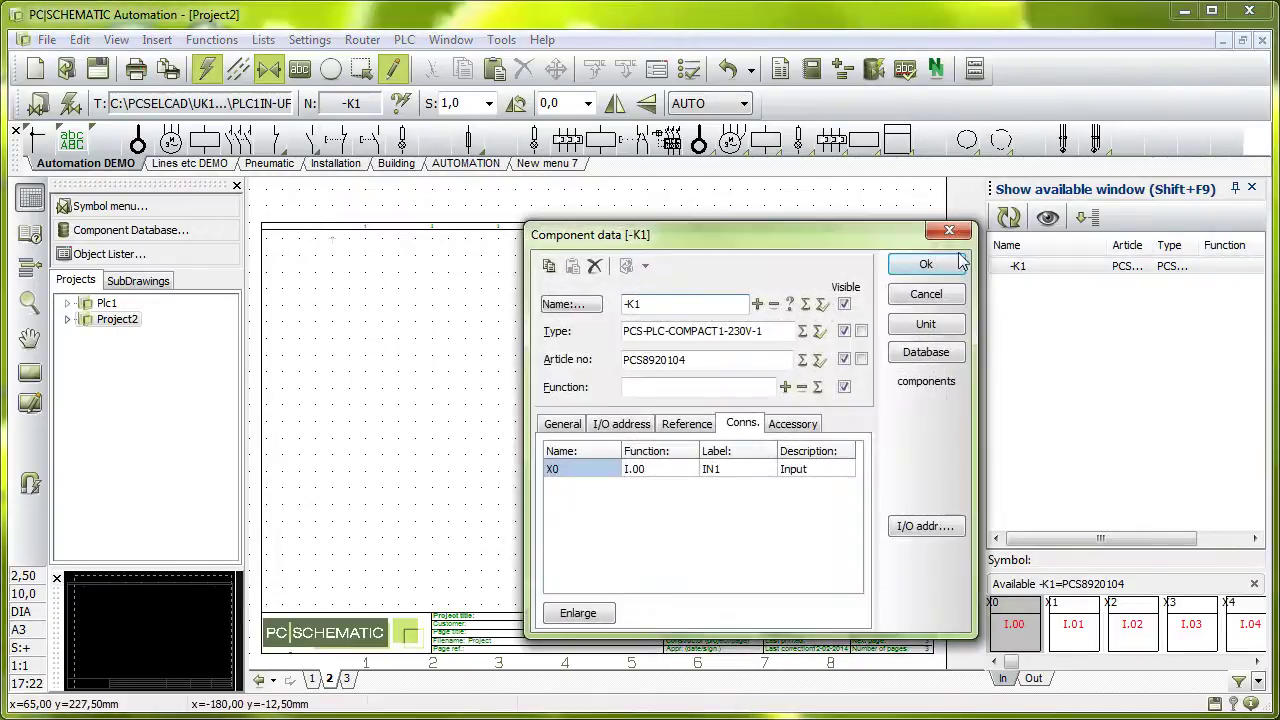
{"action": "left_click", "coordinate": [926, 265]}
Place inputs I.01 and I.02 in a row to the right of I.00
{"action": "scroll", "coordinate": [370, 333], "scroll_direction": "up", "scroll_amount": 2}
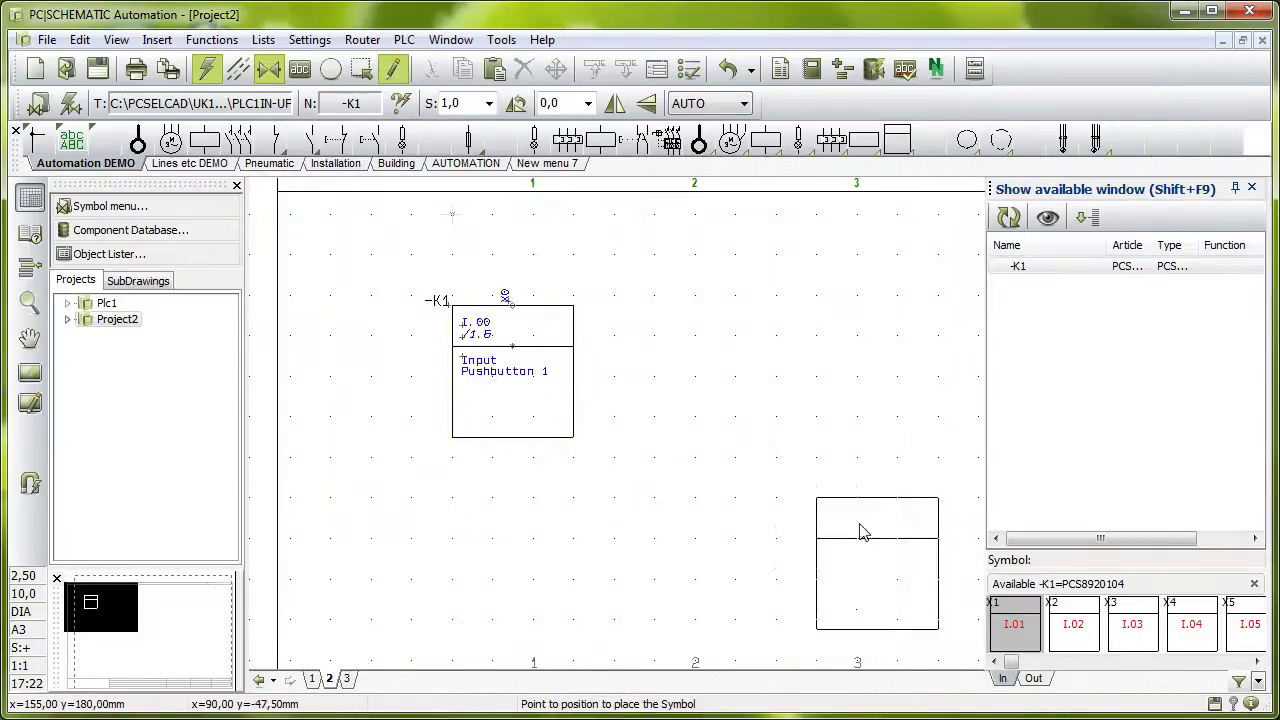
{"action": "left_click", "coordinate": [687, 352]}
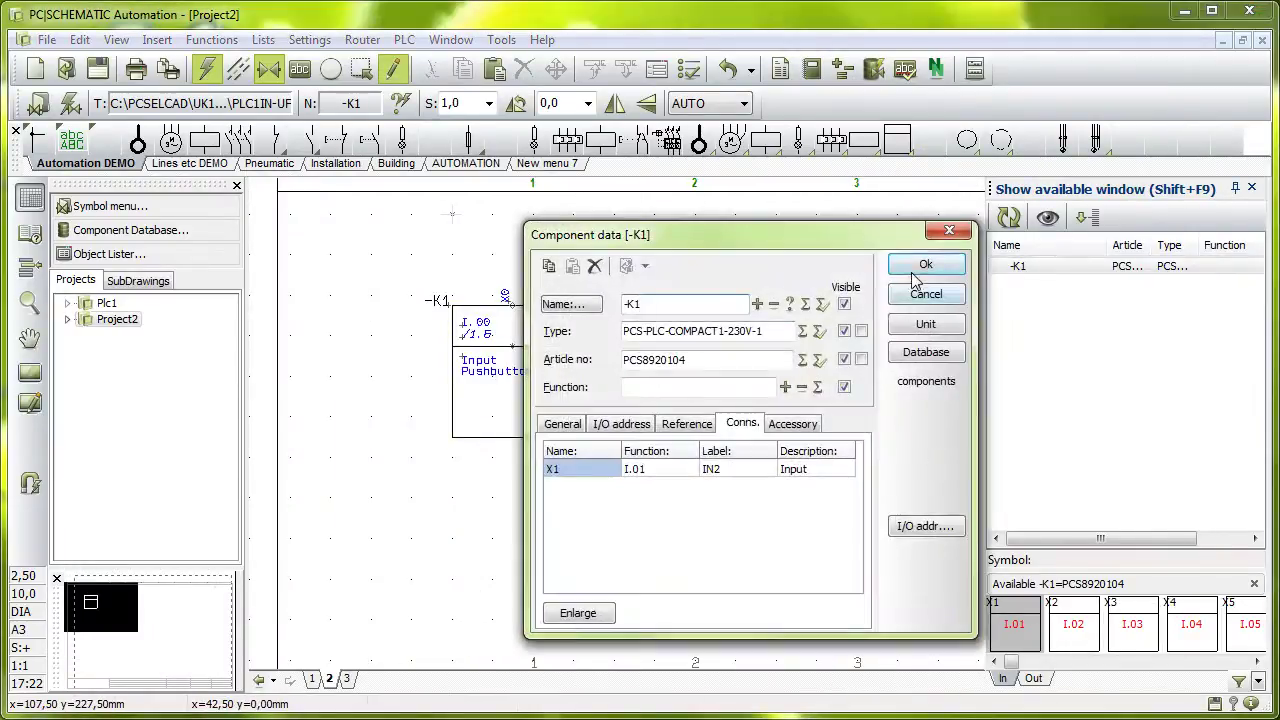
{"action": "left_click", "coordinate": [924, 266]}
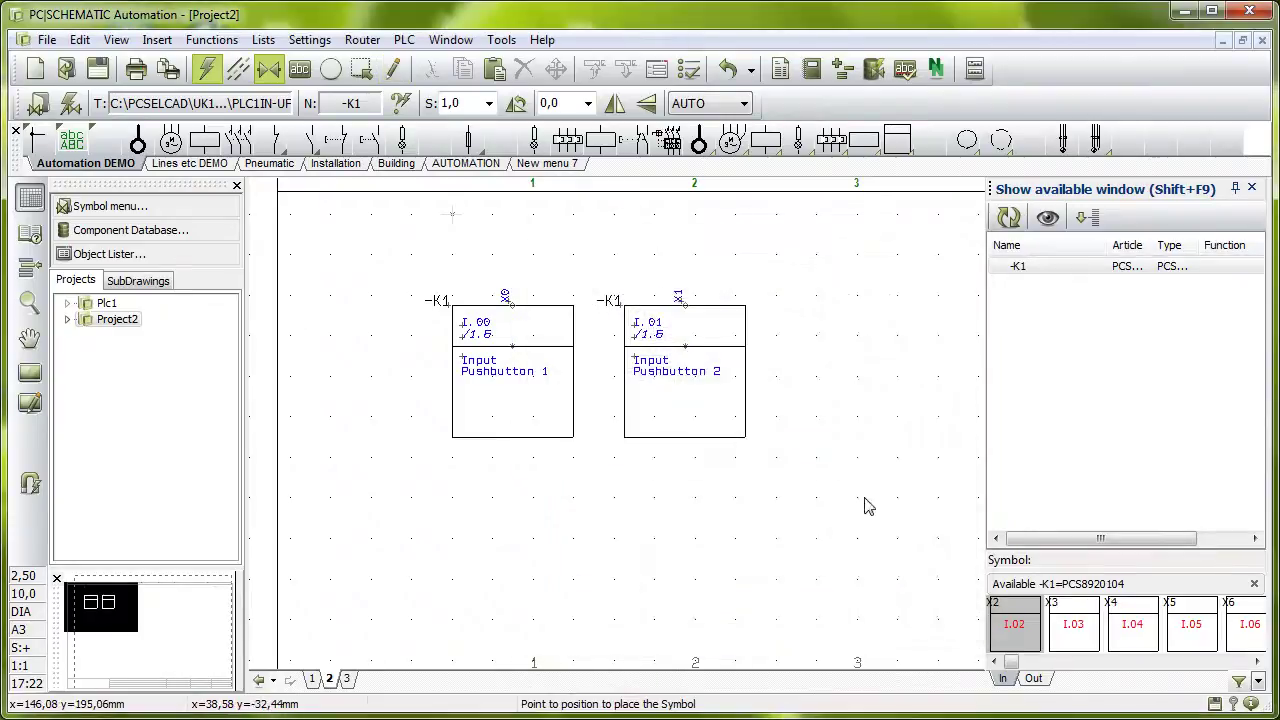
{"action": "left_click", "coordinate": [1028, 626]}
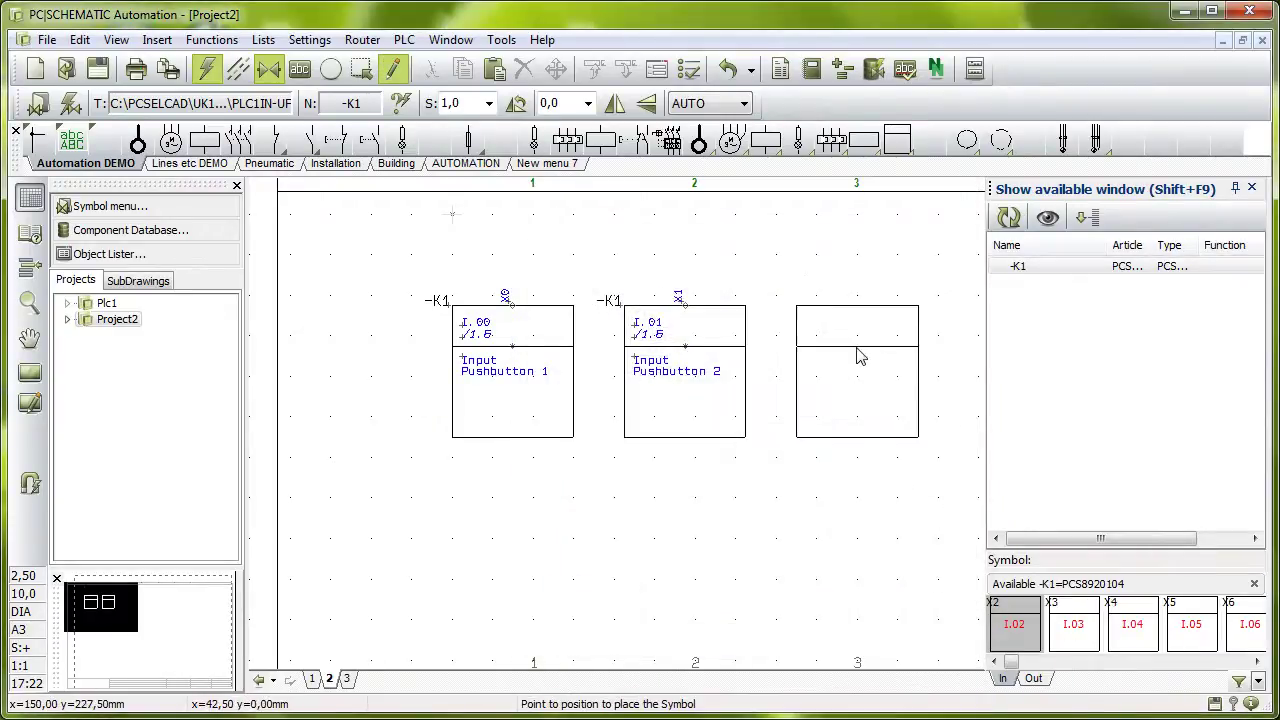
{"action": "left_click", "coordinate": [857, 354]}
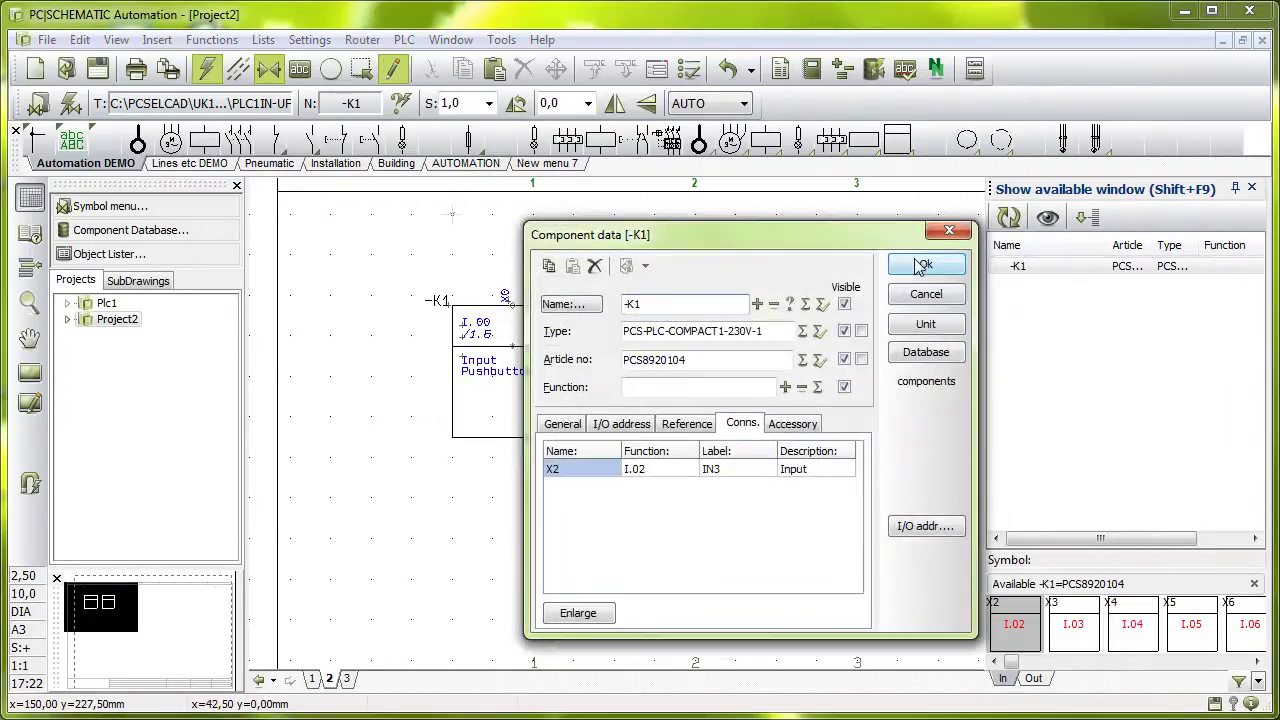
{"action": "left_click", "coordinate": [924, 264]}
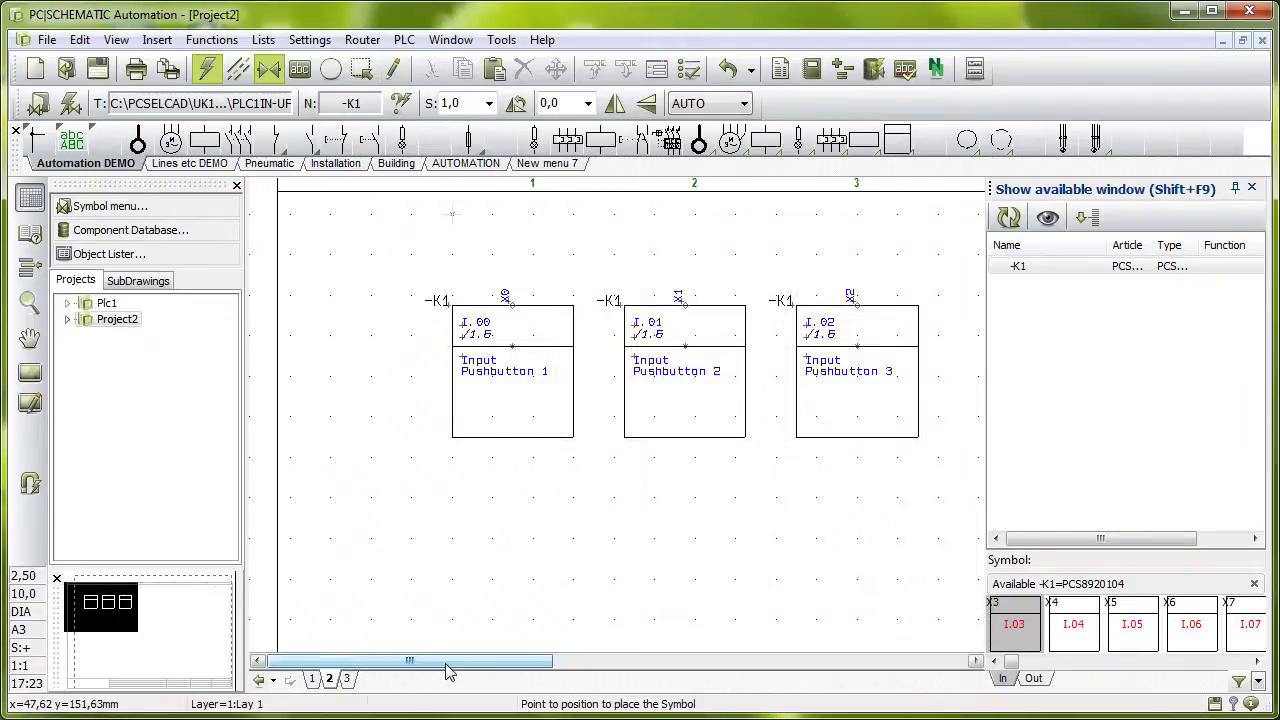
Follow X0's /2.1 reference from page 1 back to page 2 and window-select the three -K1 inputs
{"action": "left_click_drag", "start_coordinate": [446, 661], "coordinate": [616, 661]}
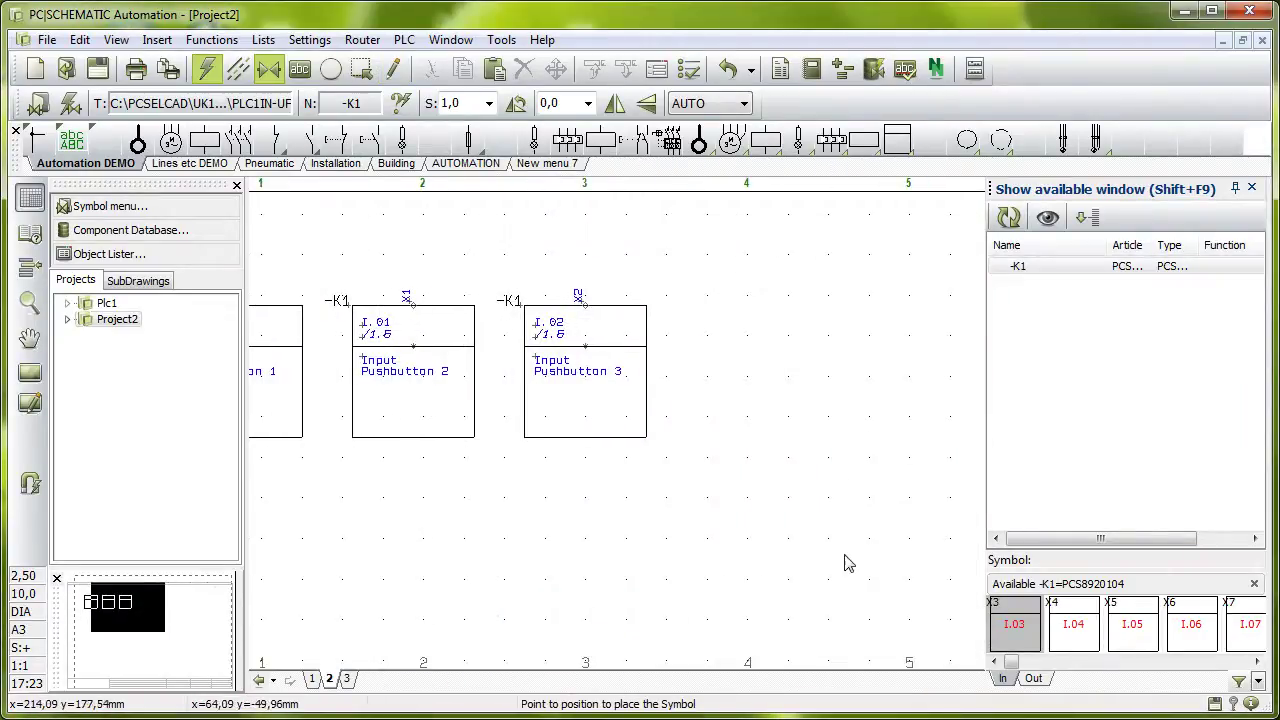
{"action": "key", "text": "z"}
{"action": "key", "text": "z"}
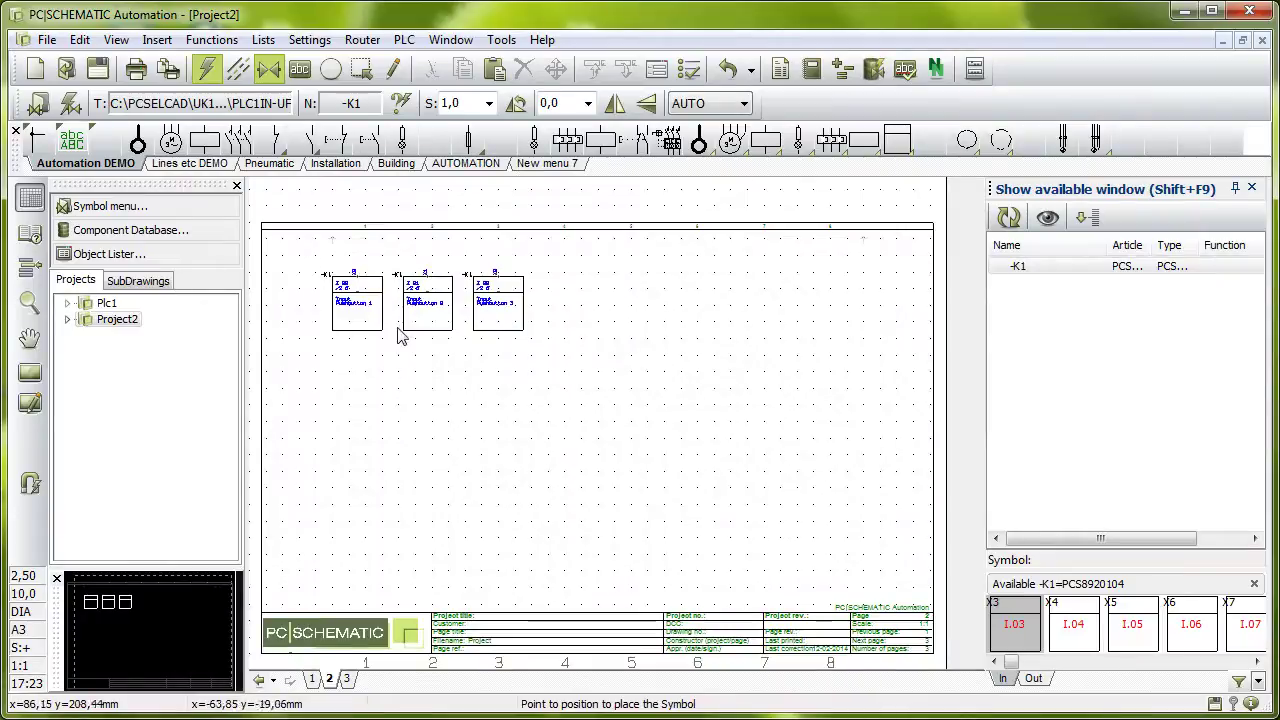
{"action": "scroll", "coordinate": [380, 318], "scroll_direction": "up", "scroll_amount": 2}
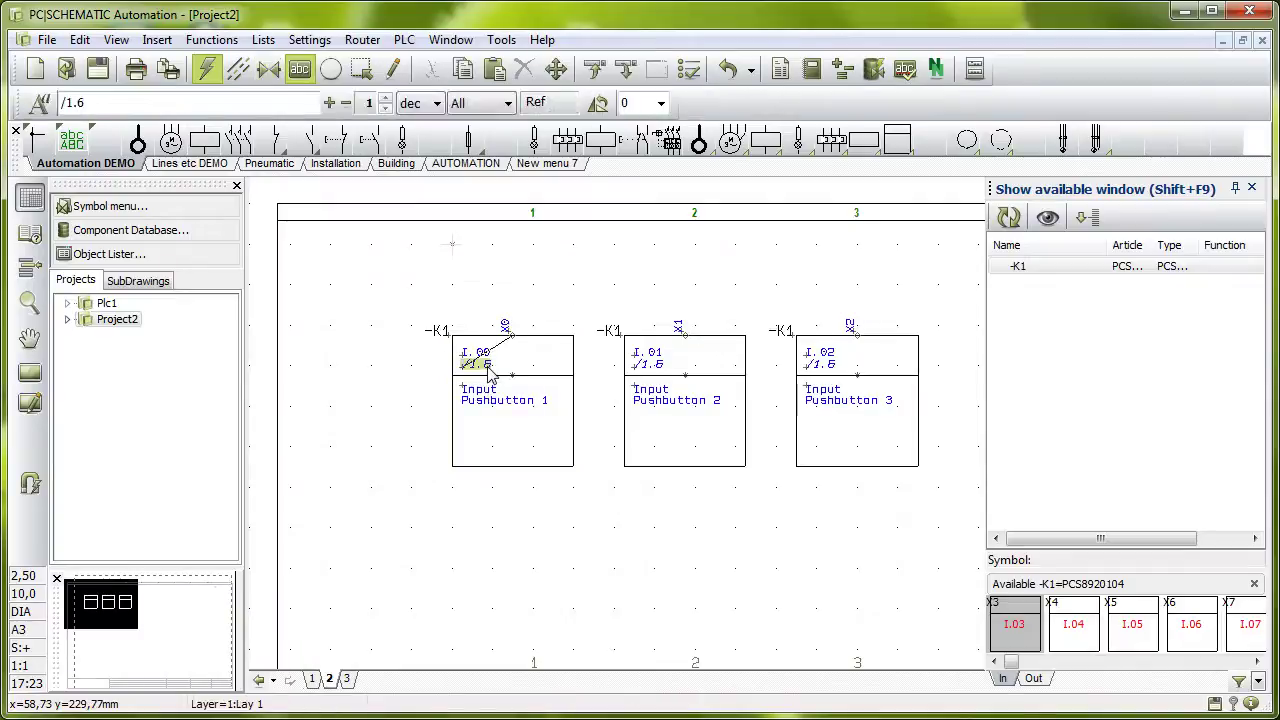
{"action": "key", "text": "Page_Up"}
{"action": "scroll", "coordinate": [688, 311], "scroll_direction": "up", "scroll_amount": 2}
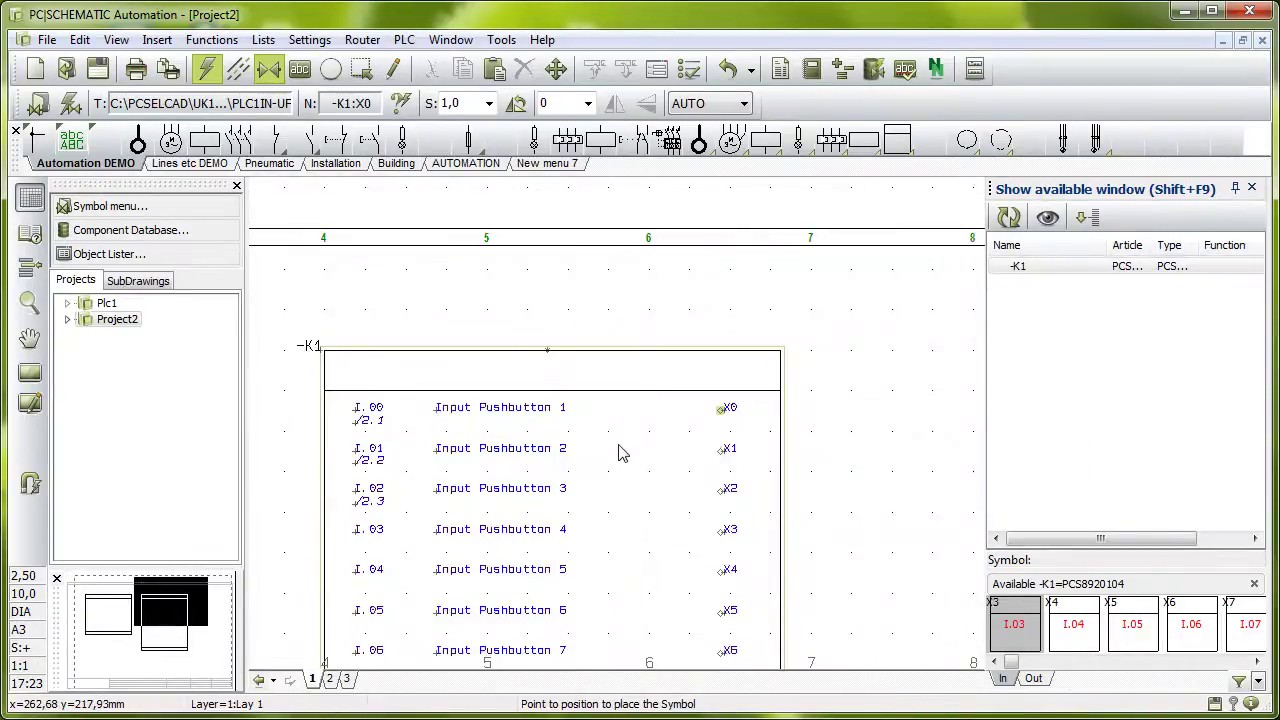
{"action": "left_click", "coordinate": [376, 424]}
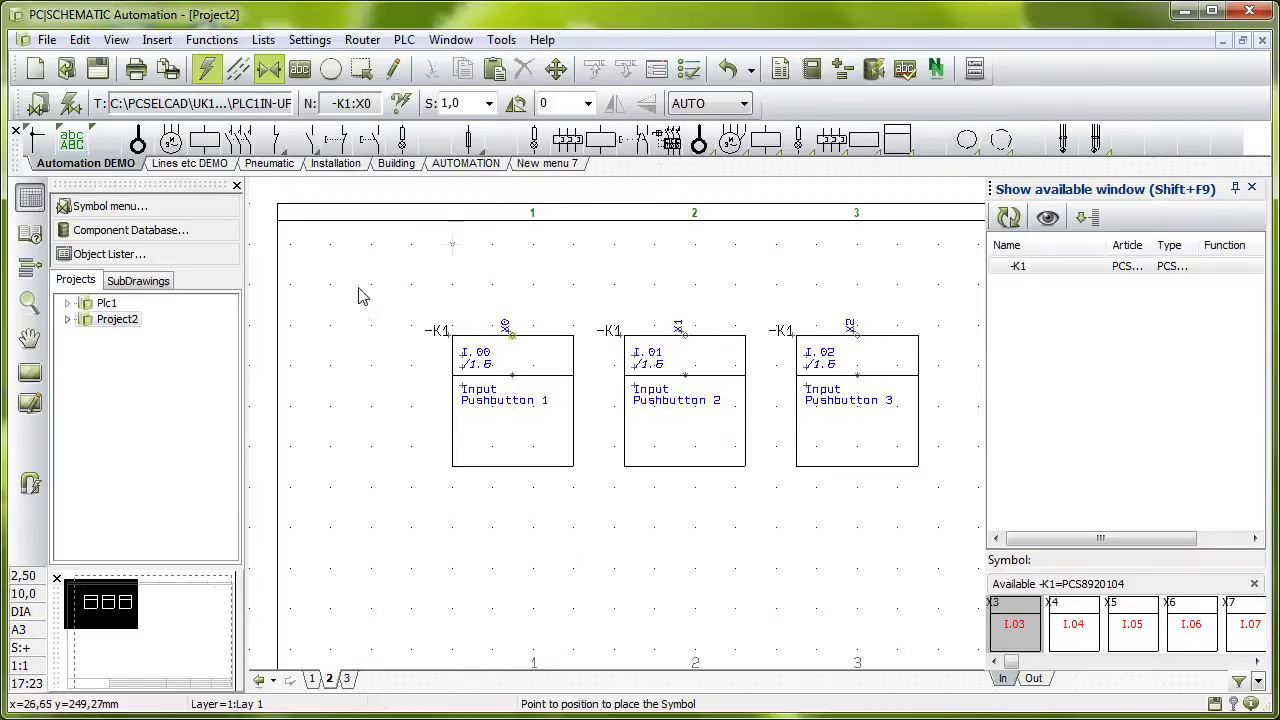
{"action": "left_click_drag", "start_coordinate": [361, 286], "coordinate": [936, 518]}
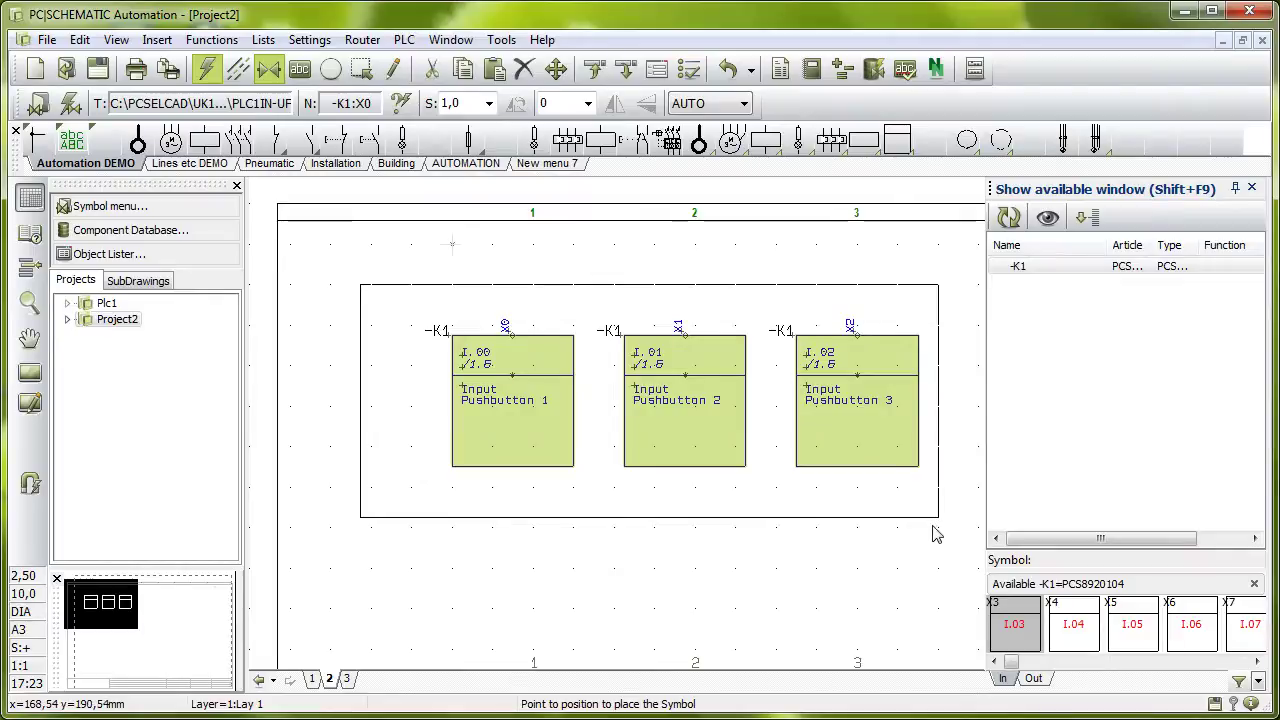
Delete the three inputs and pick up all available -K1 input symbols with Select All
{"action": "key", "text": "Delete"}
{"action": "key", "text": "Home"}
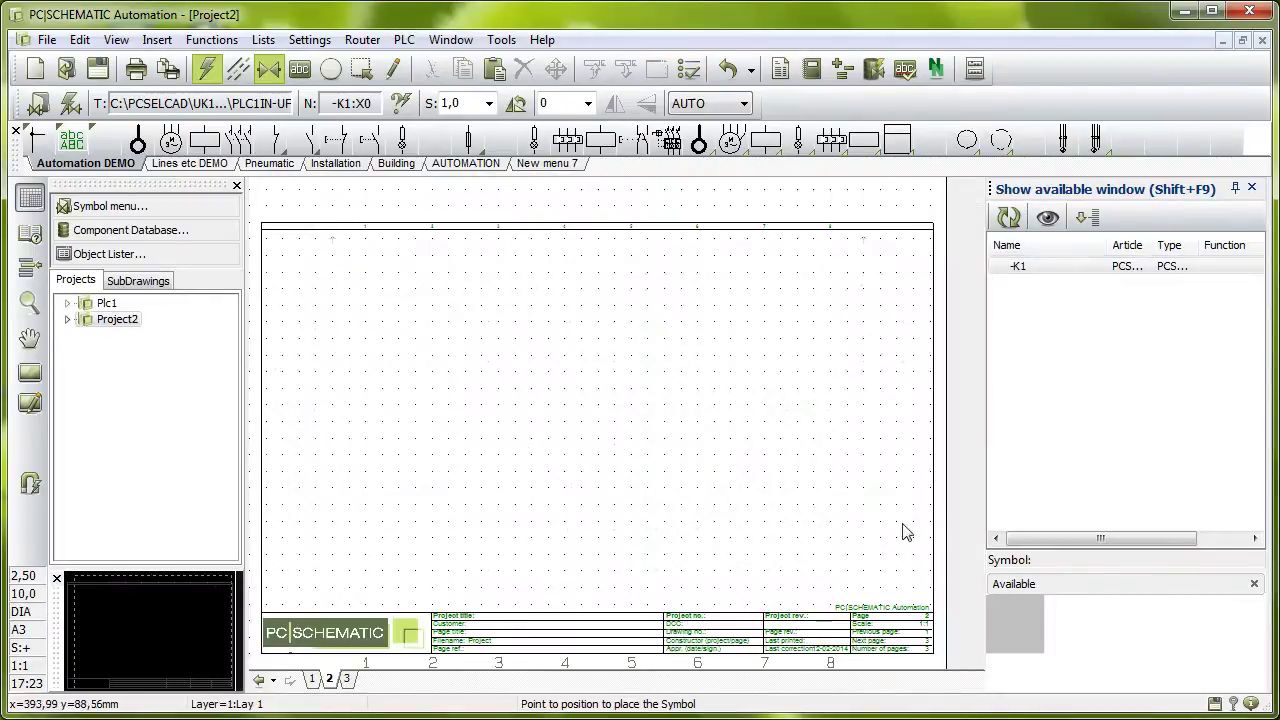
{"action": "left_click", "coordinate": [1035, 268]}
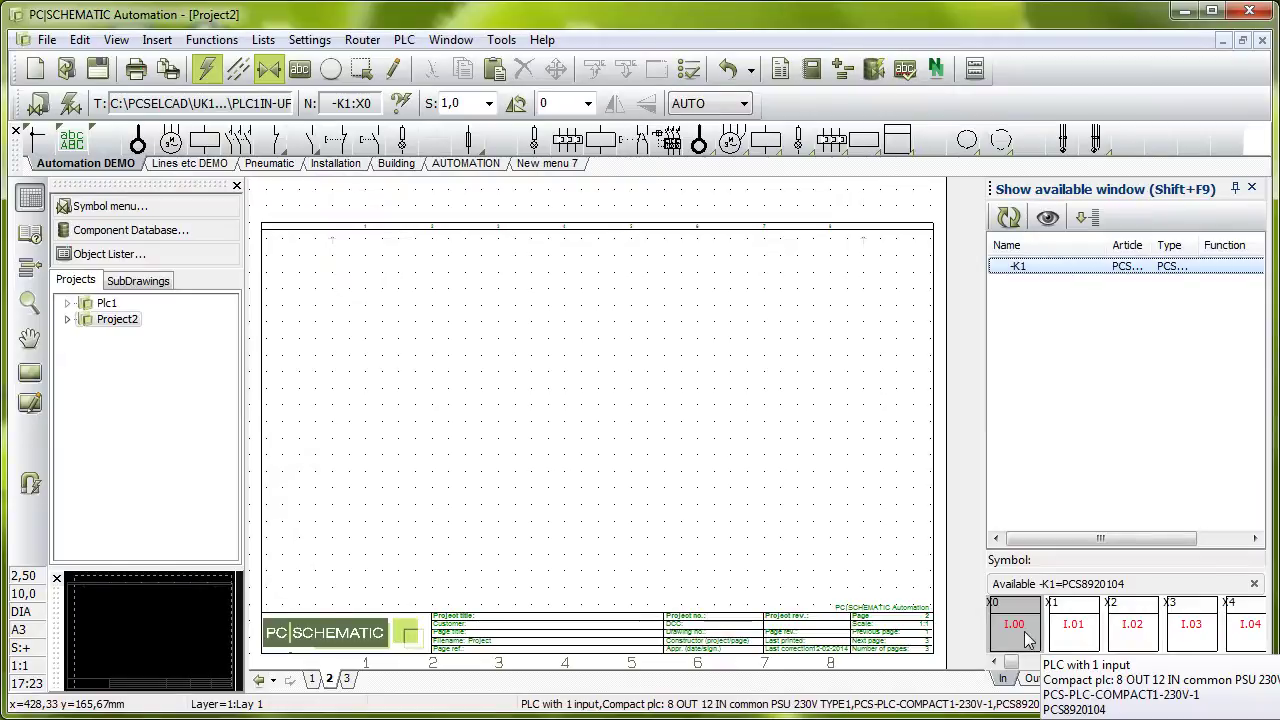
{"action": "right_click", "coordinate": [988, 657]}
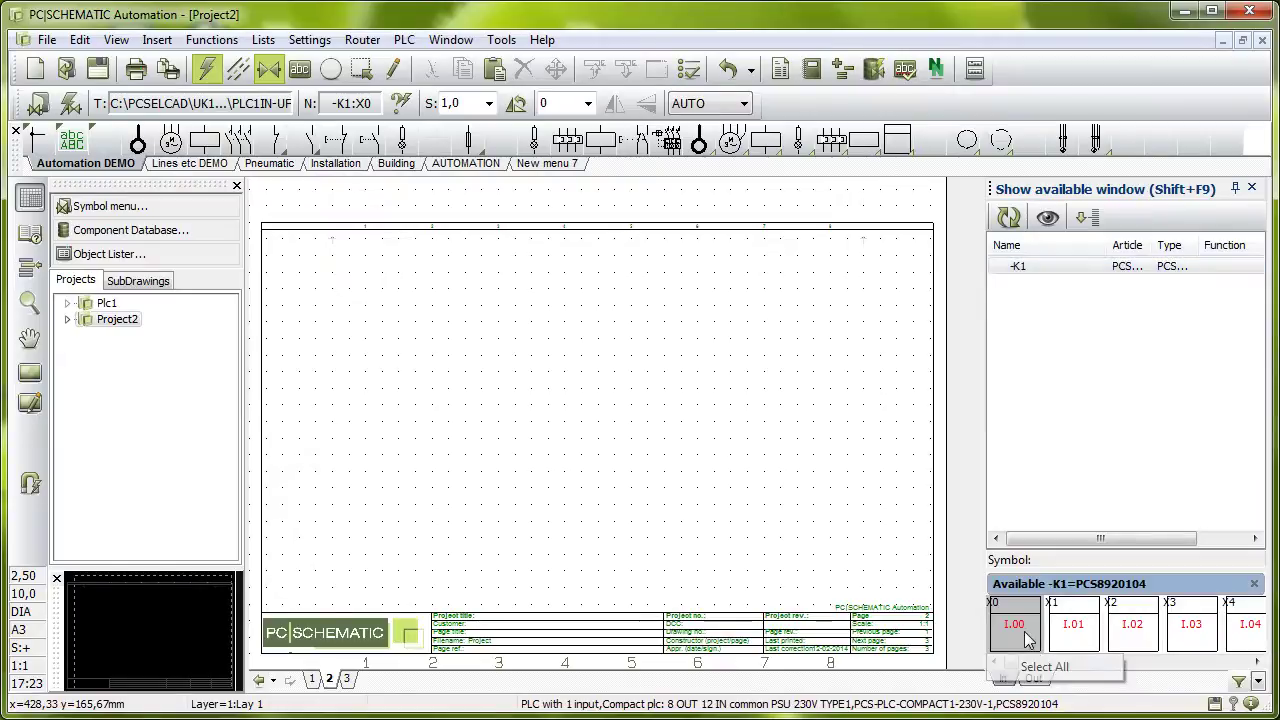
{"action": "left_click", "coordinate": [1062, 674]}
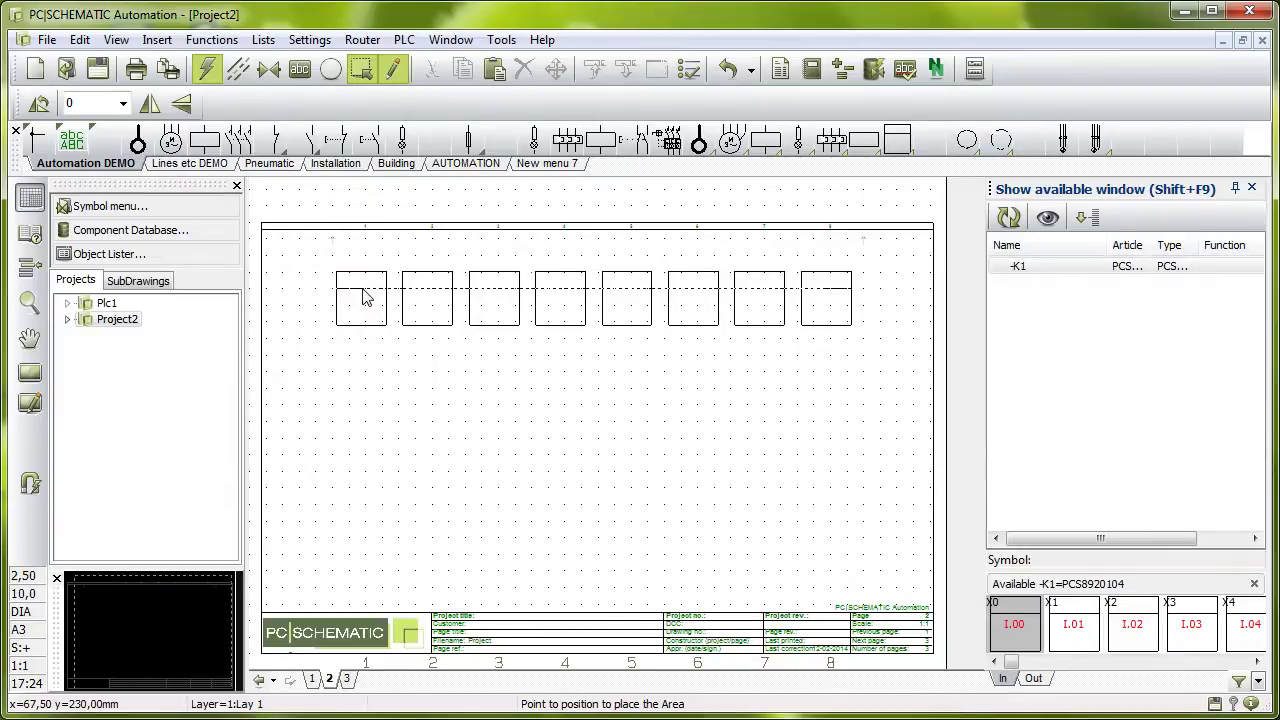
Cancel the group placement and filter -K1's available inputs to an address range starting at I.00
{"action": "key", "text": "Escape"}
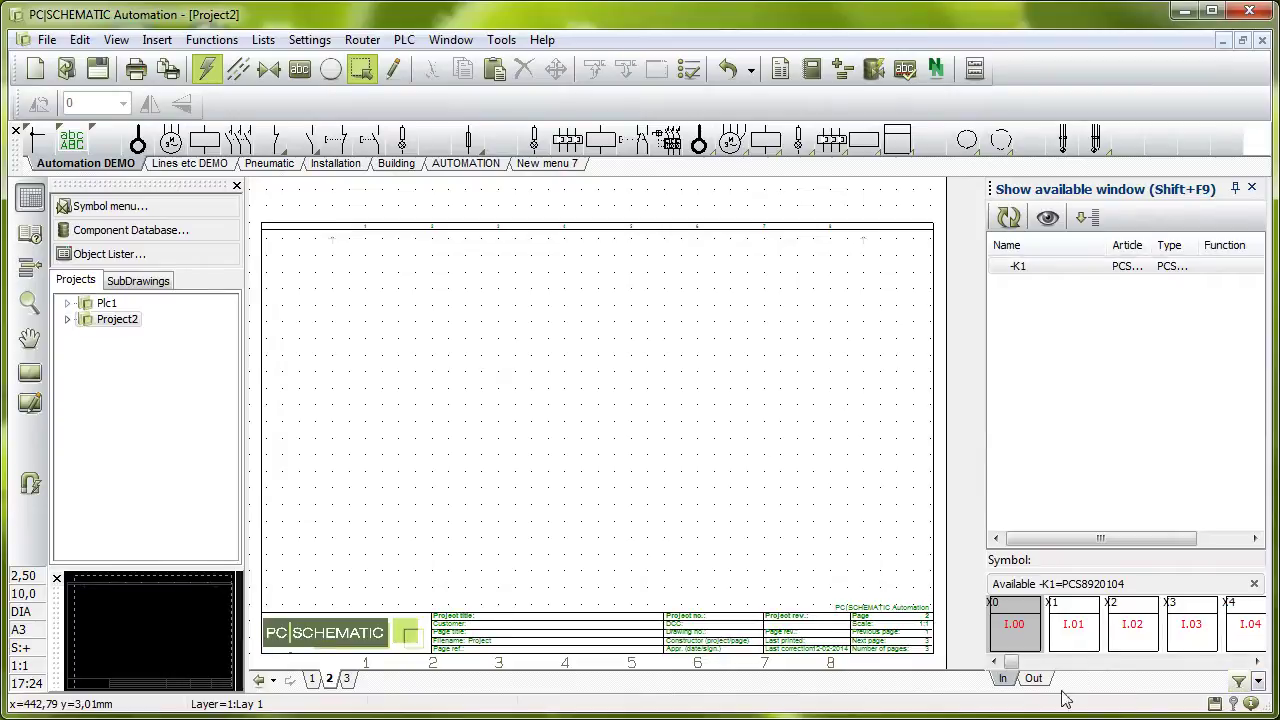
{"action": "left_click_drag", "start_coordinate": [1012, 662], "coordinate": [1227, 670]}
{"action": "left_click", "coordinate": [1017, 663]}
{"action": "left_click", "coordinate": [1019, 664]}
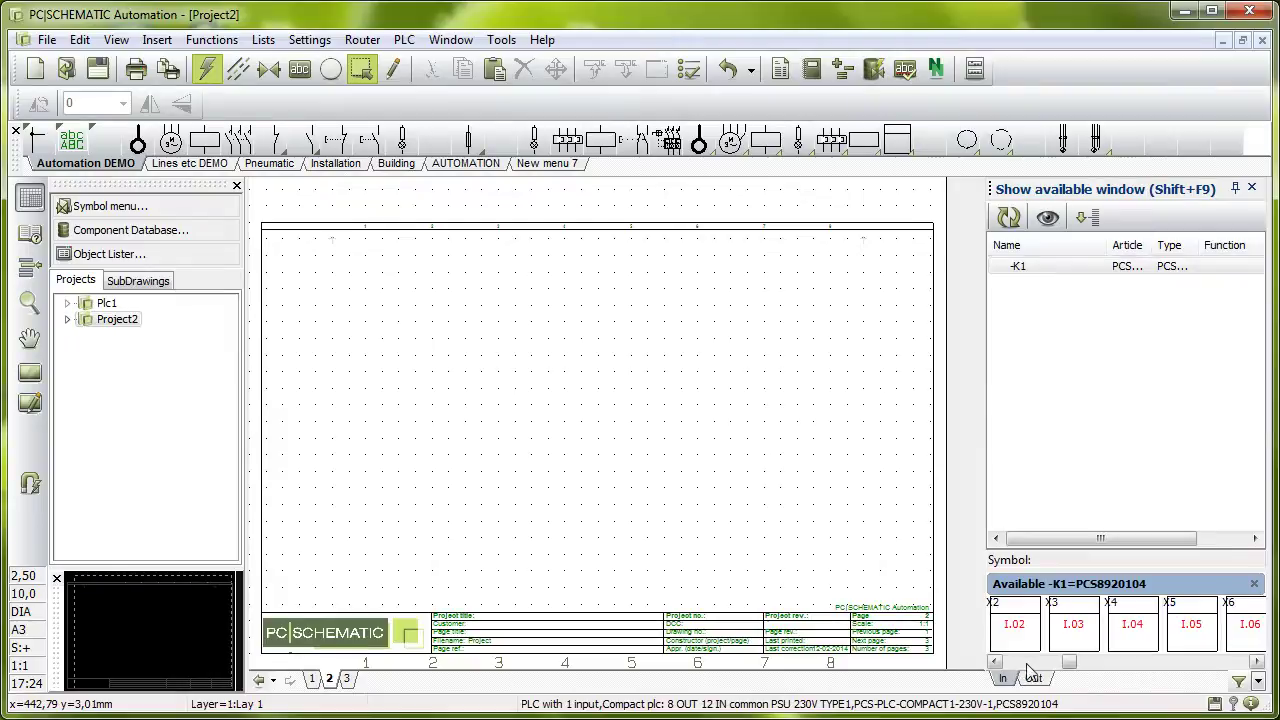
{"action": "left_click", "coordinate": [1240, 680]}
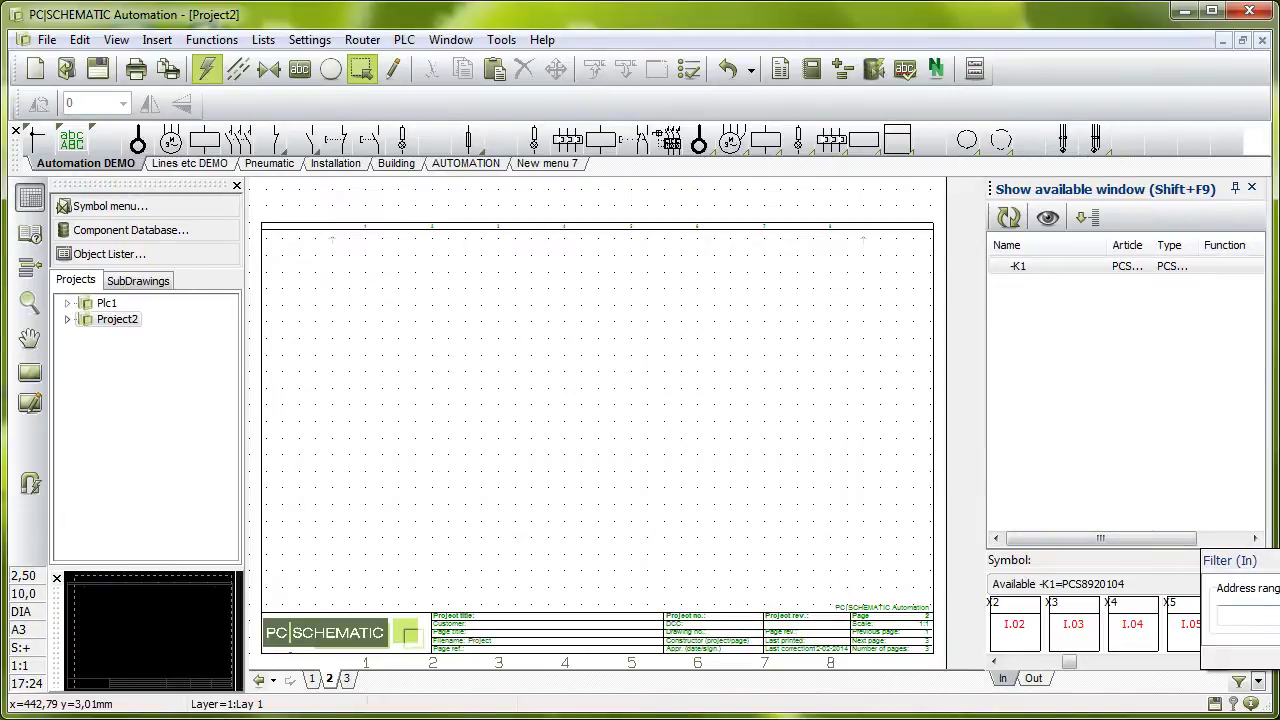
{"action": "left_click", "coordinate": [1240, 614]}
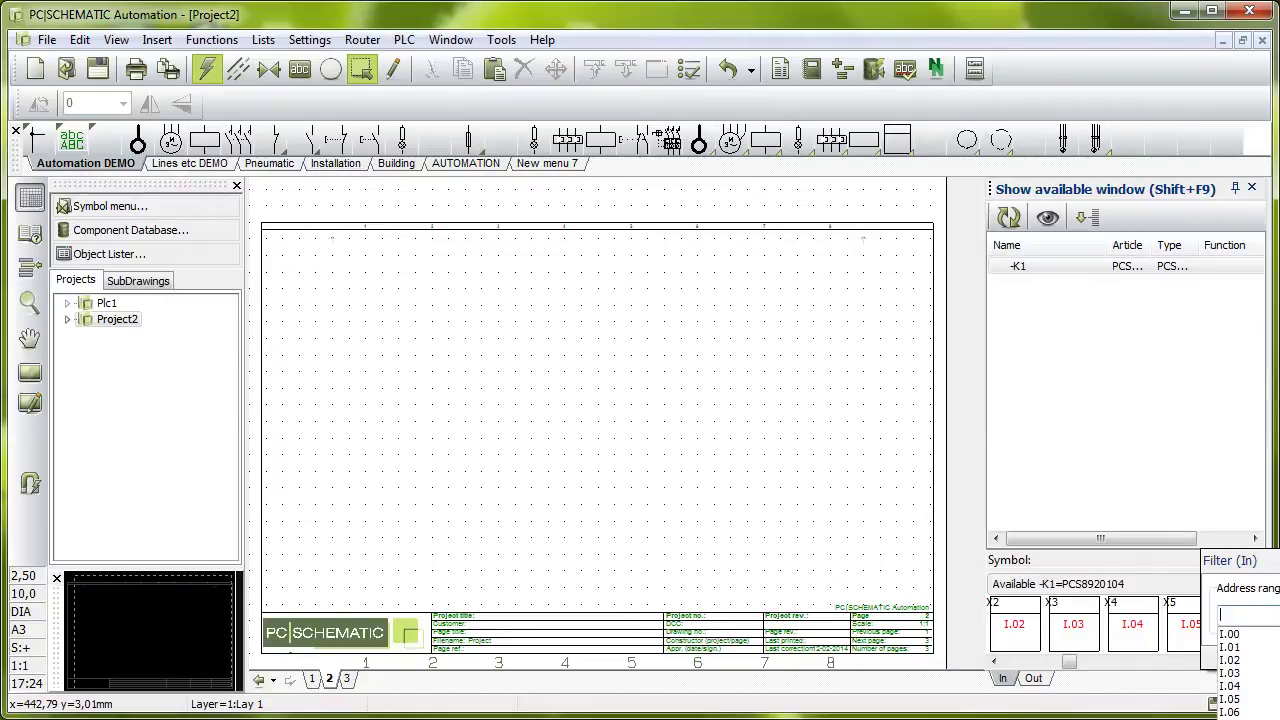
{"action": "left_click", "coordinate": [1246, 635]}
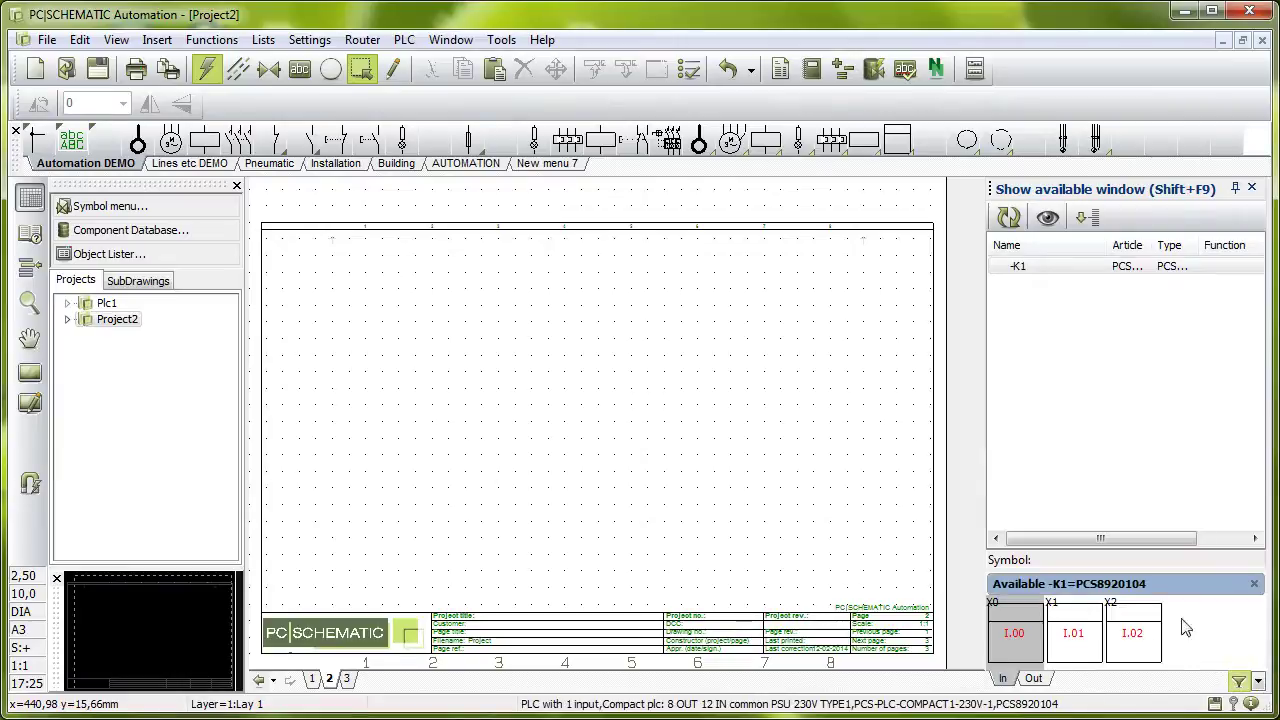
With the address filter off, place -K1 outputs O.00, O.01 and O.02 side by side on page 2
{"action": "left_click", "coordinate": [1240, 681]}
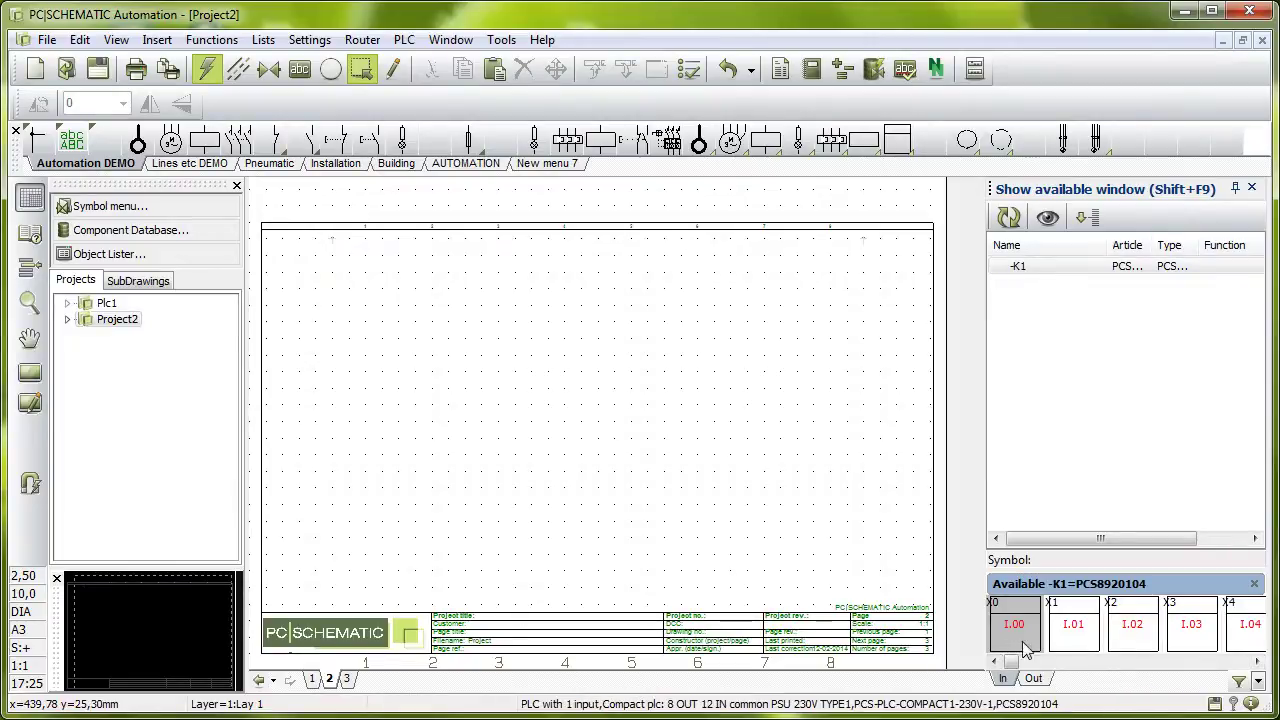
{"action": "left_click", "coordinate": [1036, 678]}
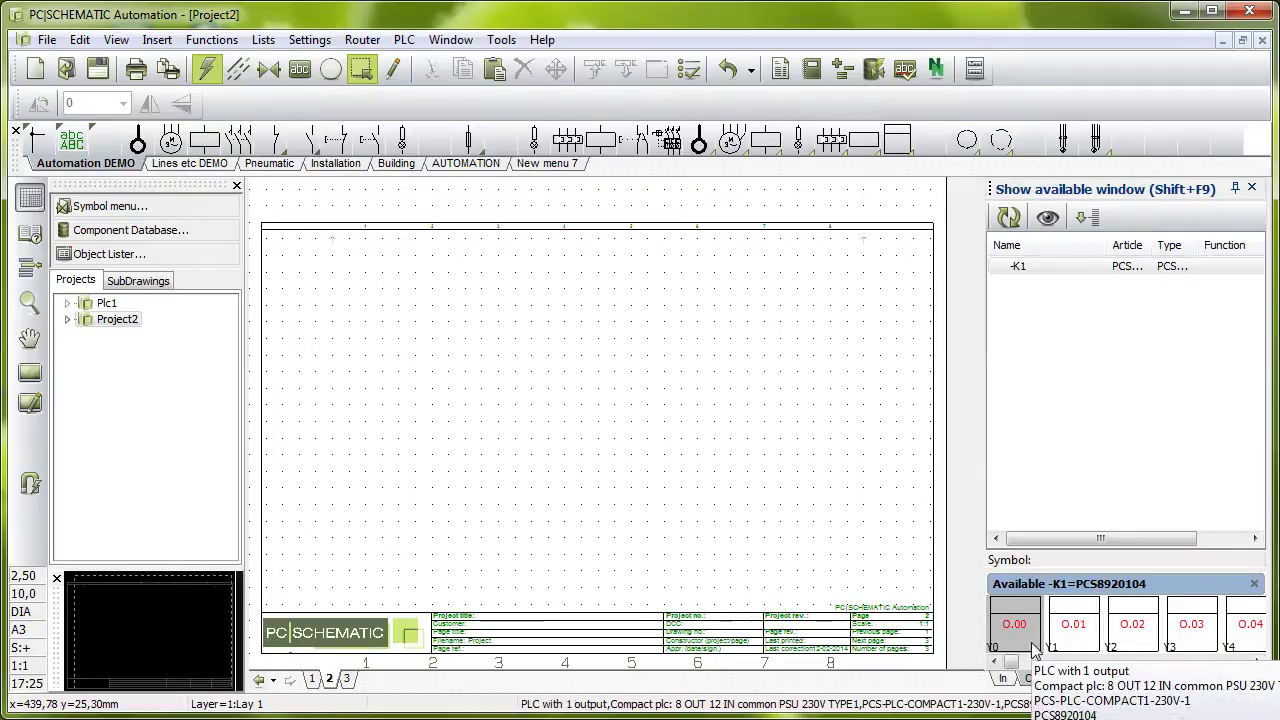
{"action": "left_click", "coordinate": [1033, 645]}
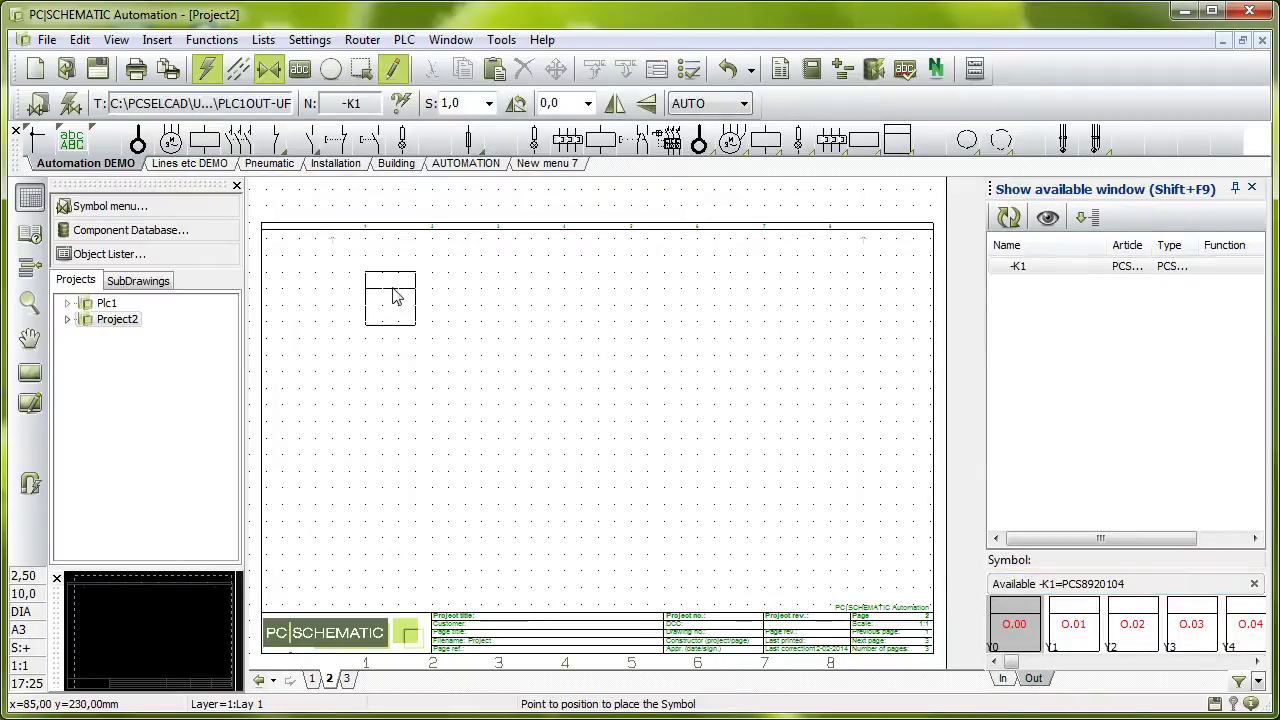
{"action": "left_click", "coordinate": [369, 282]}
{"action": "left_click", "coordinate": [921, 262]}
{"action": "left_click", "coordinate": [1018, 628]}
{"action": "left_click", "coordinate": [447, 282]}
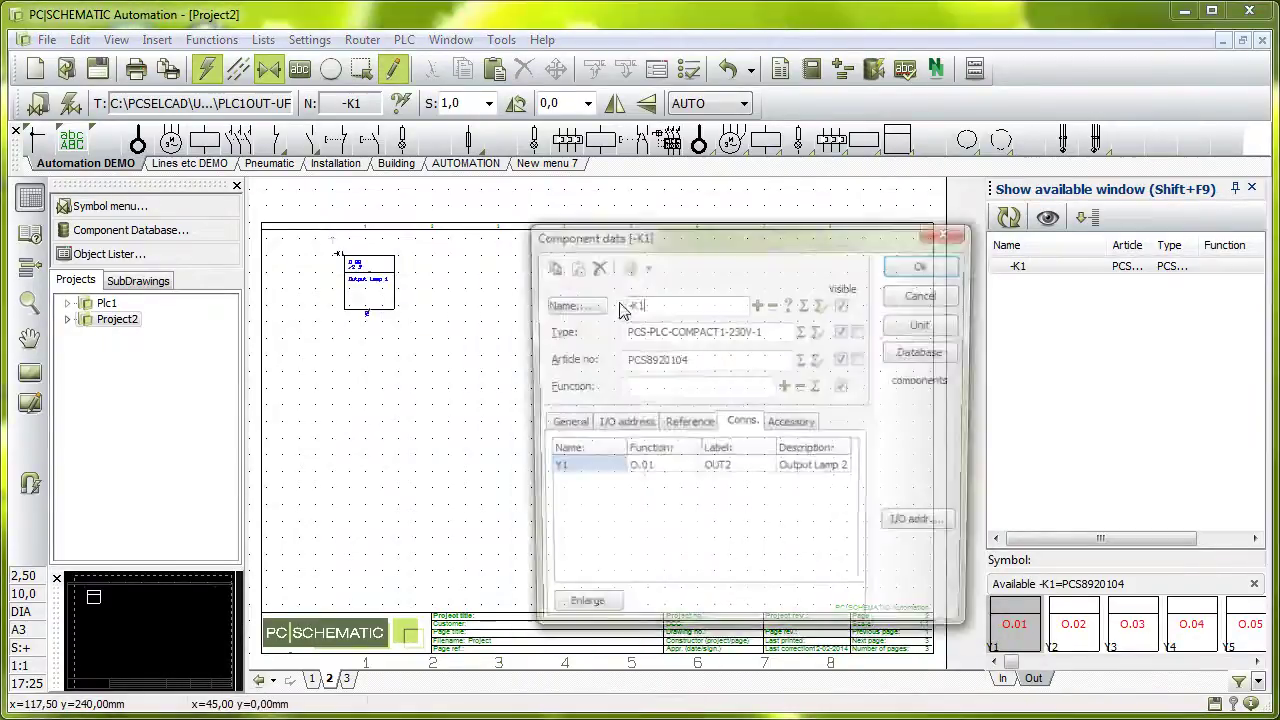
{"action": "left_click", "coordinate": [920, 263]}
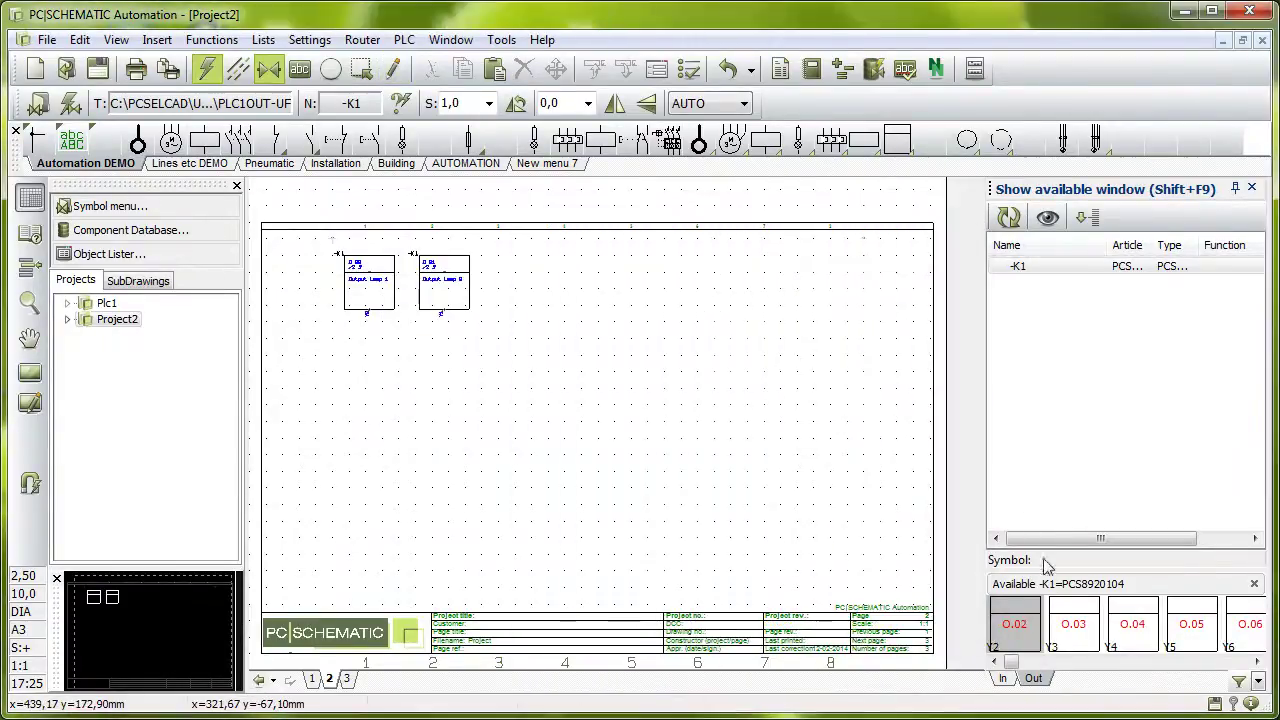
{"action": "left_click", "coordinate": [1014, 624]}
{"action": "left_click", "coordinate": [509, 282]}
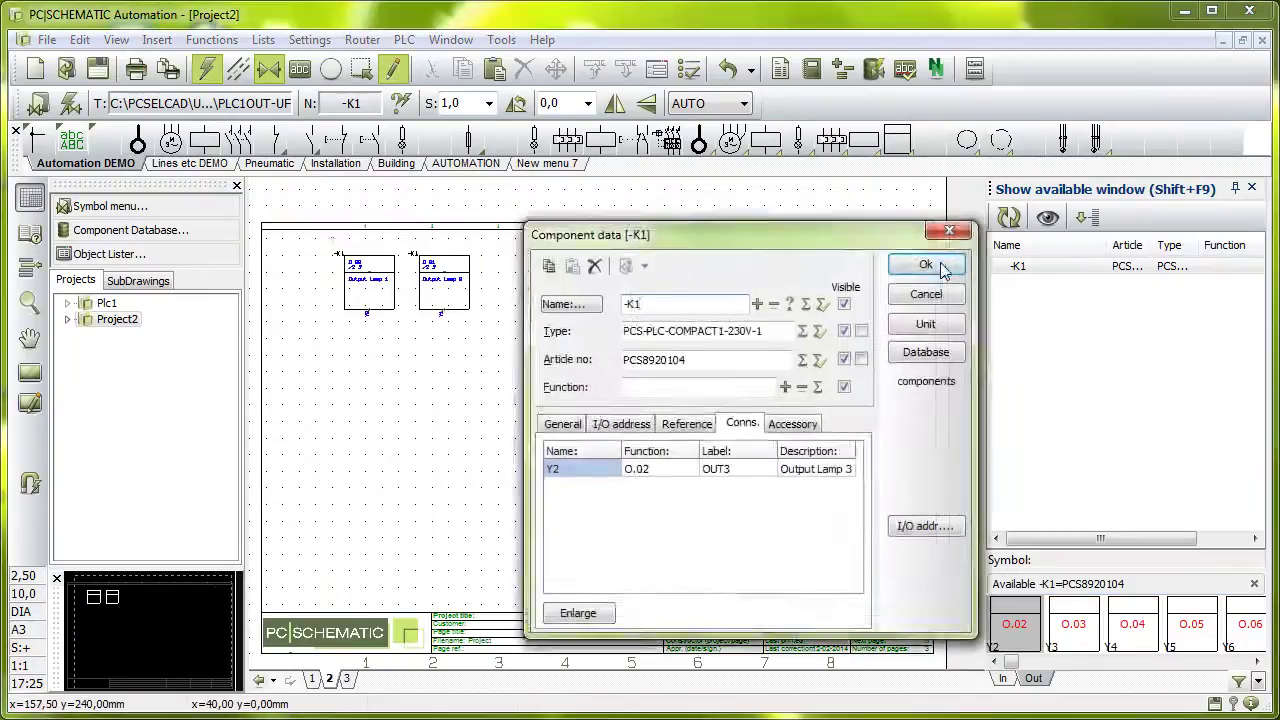
{"action": "left_click", "coordinate": [923, 265]}
Place lamps -P1, -P2 and -P3 beneath outputs O.00, O.01 and O.02
{"action": "left_click", "coordinate": [402, 140]}
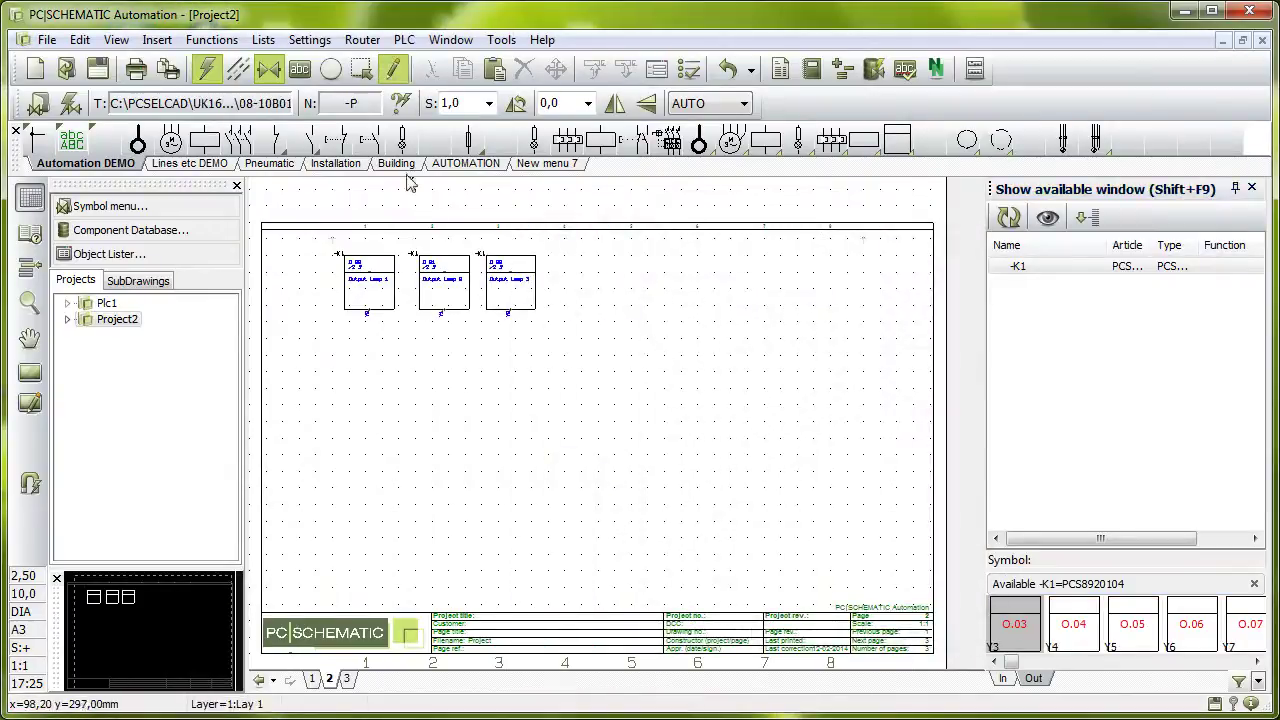
{"action": "left_click", "coordinate": [372, 450]}
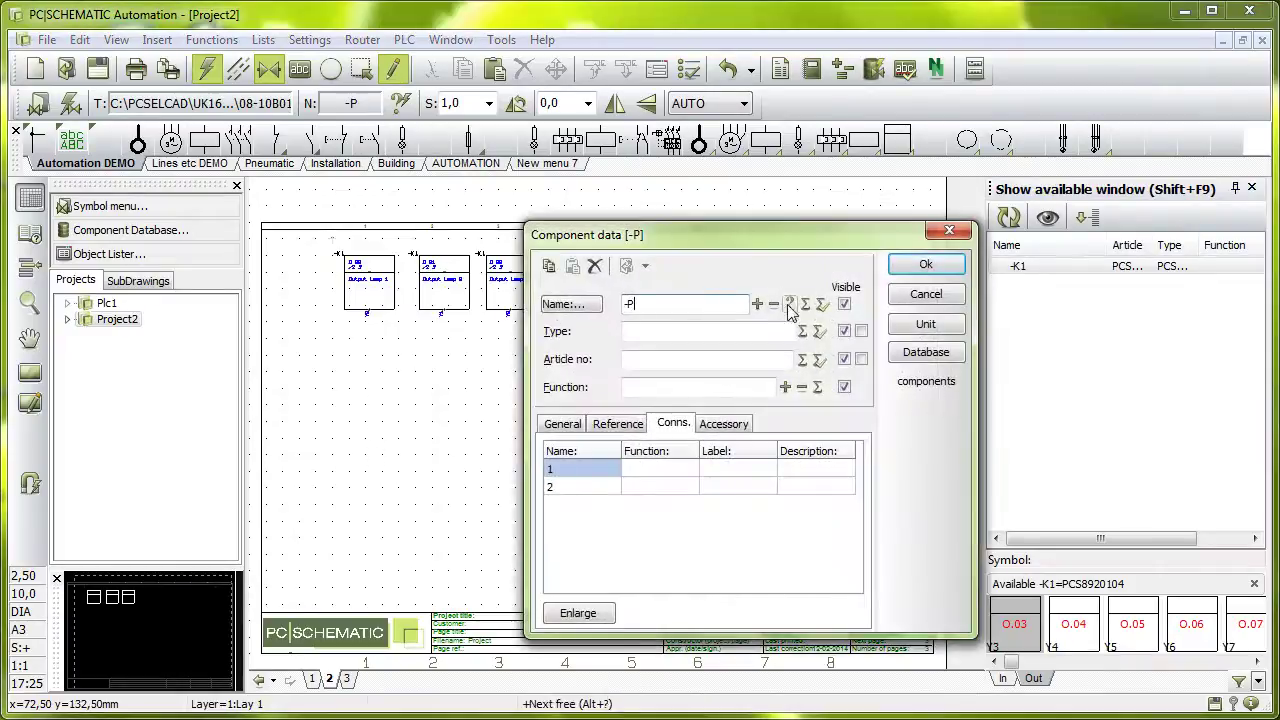
{"action": "left_click", "coordinate": [758, 304]}
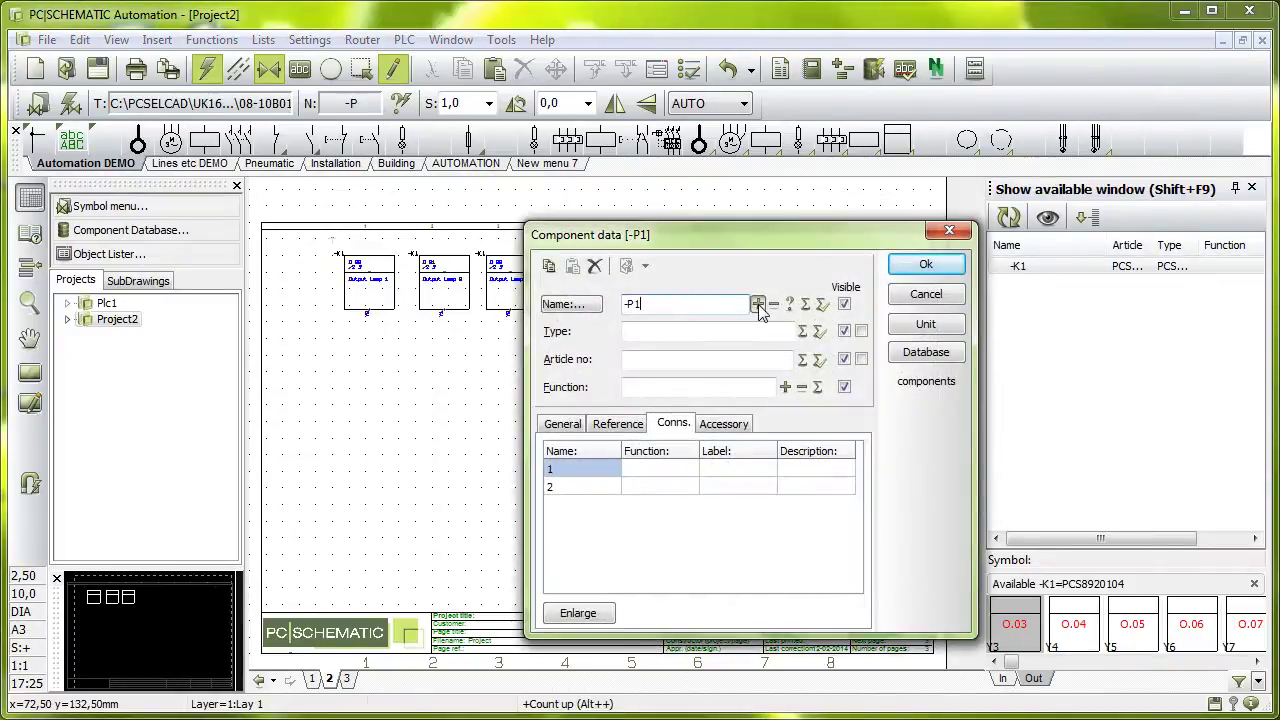
{"action": "left_click", "coordinate": [925, 265]}
{"action": "left_click", "coordinate": [444, 450]}
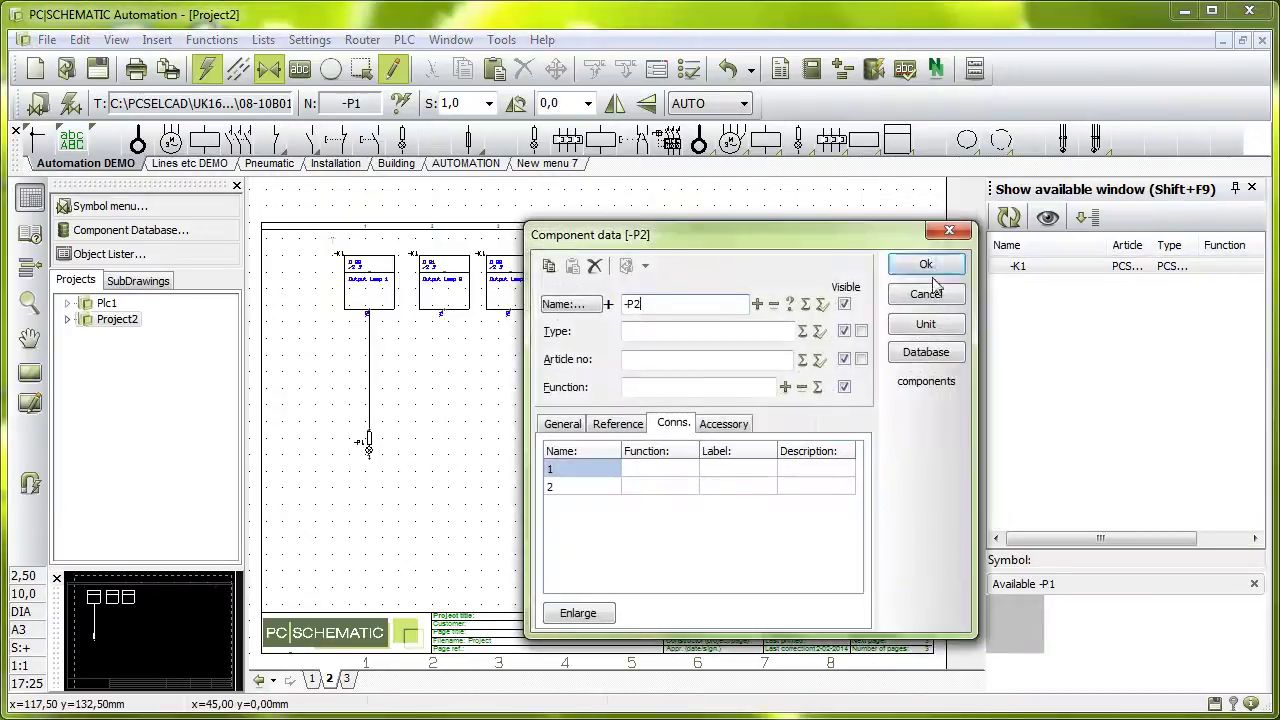
{"action": "left_click", "coordinate": [922, 262]}
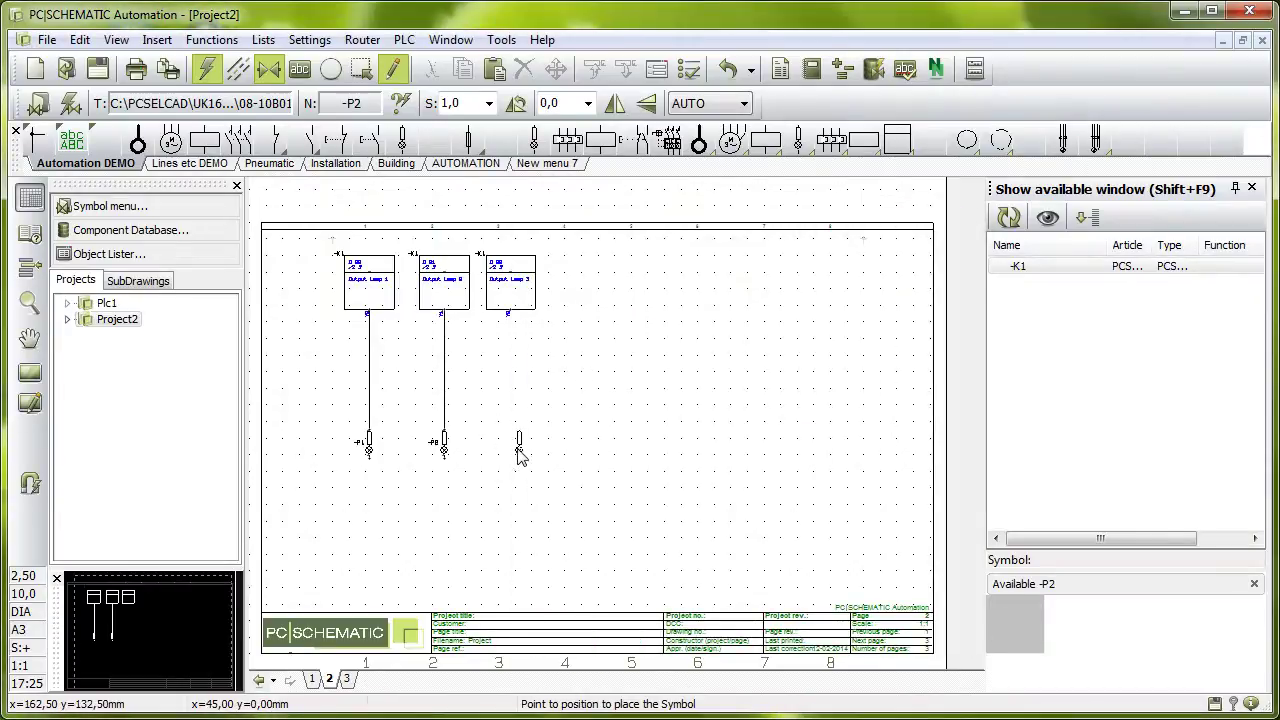
{"action": "left_click", "coordinate": [510, 450]}
{"action": "left_click", "coordinate": [921, 263]}
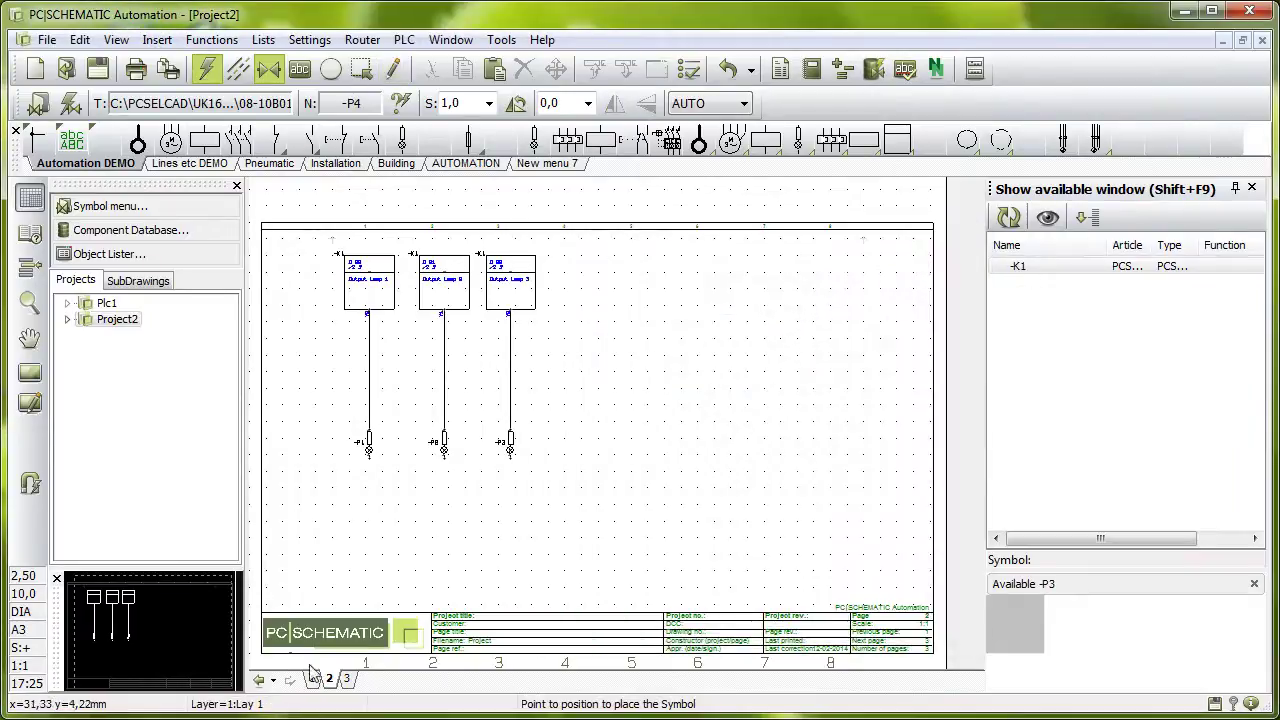
Update the PLC list on page 3 and zoom to show the whole page
{"action": "left_click", "coordinate": [346, 679]}
{"action": "right_click", "coordinate": [536, 398]}
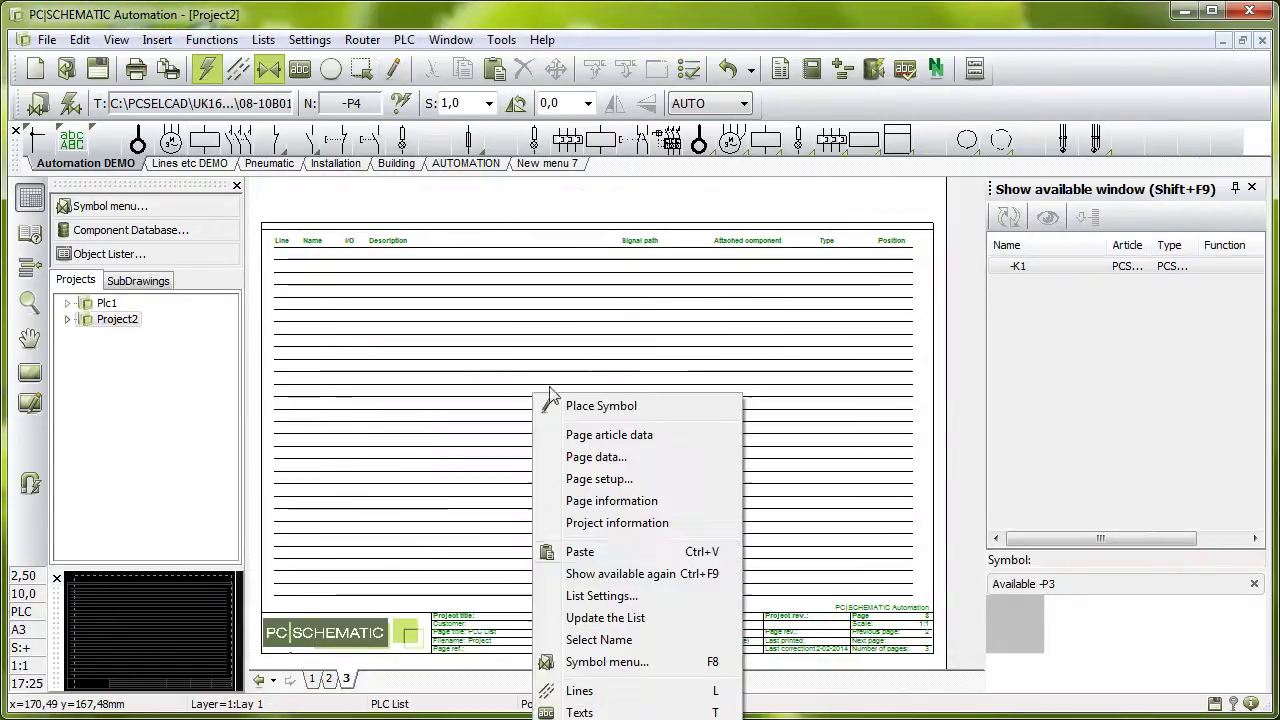
{"action": "left_click", "coordinate": [575, 615]}
{"action": "scroll", "coordinate": [857, 457], "scroll_direction": "up", "scroll_amount": 2}
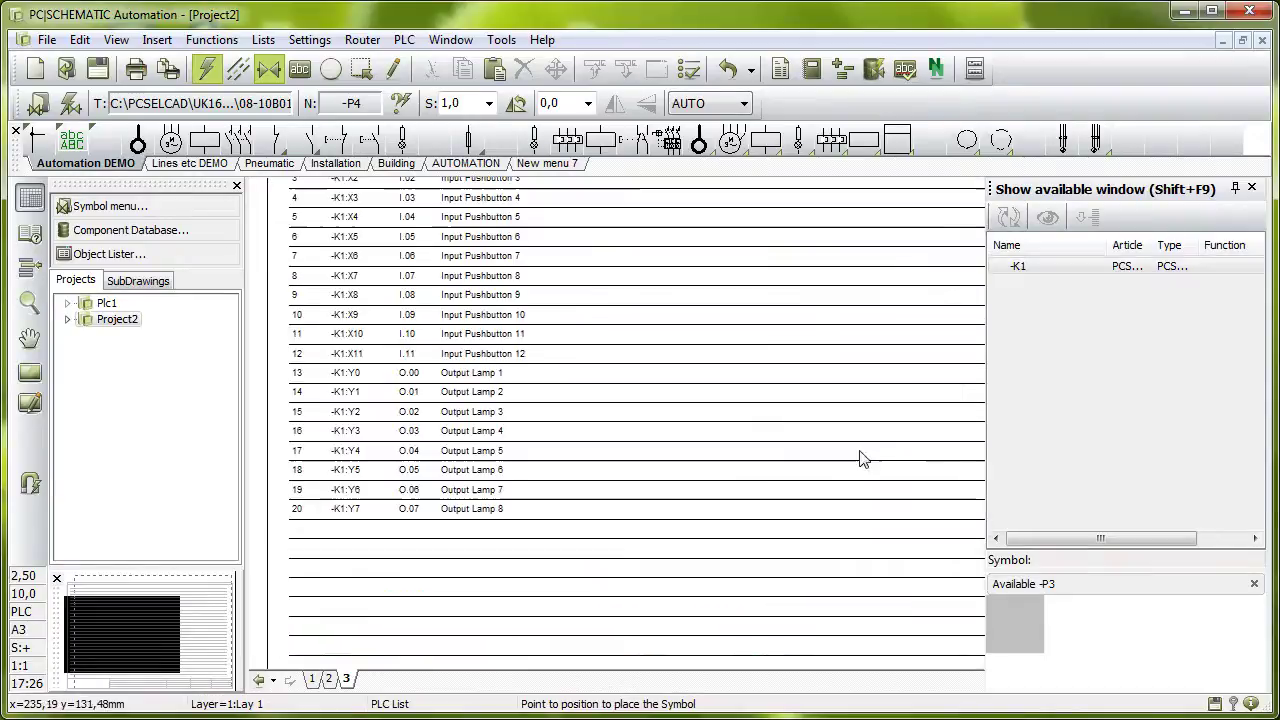
{"action": "left_click_drag", "start_coordinate": [330, 665], "coordinate": [426, 662]}
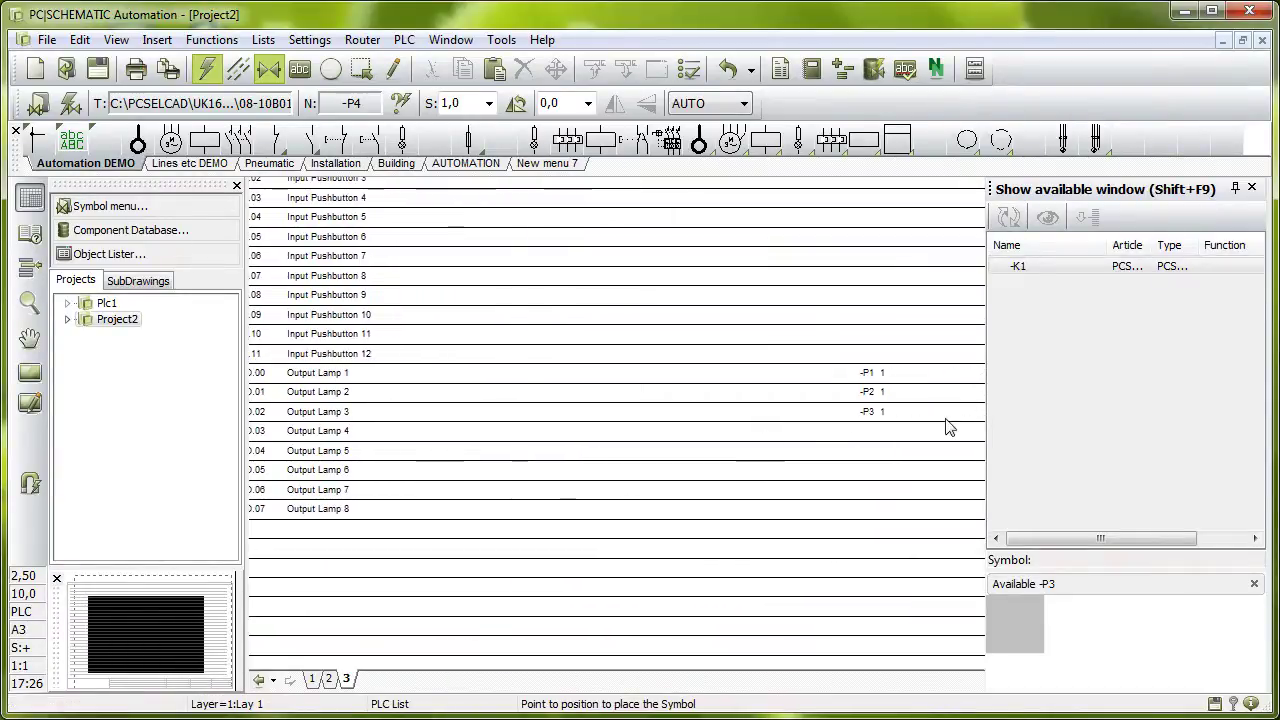
{"action": "key", "text": "F5"}
{"action": "left_click", "coordinate": [836, 432]}
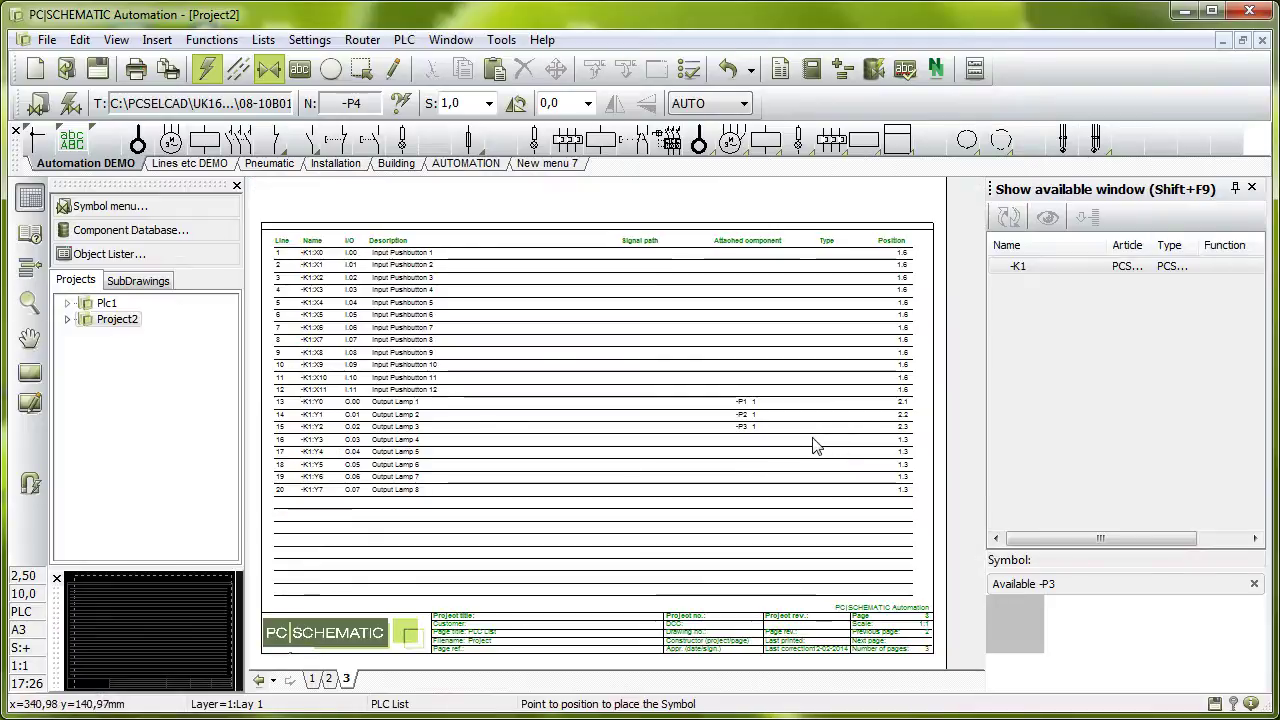